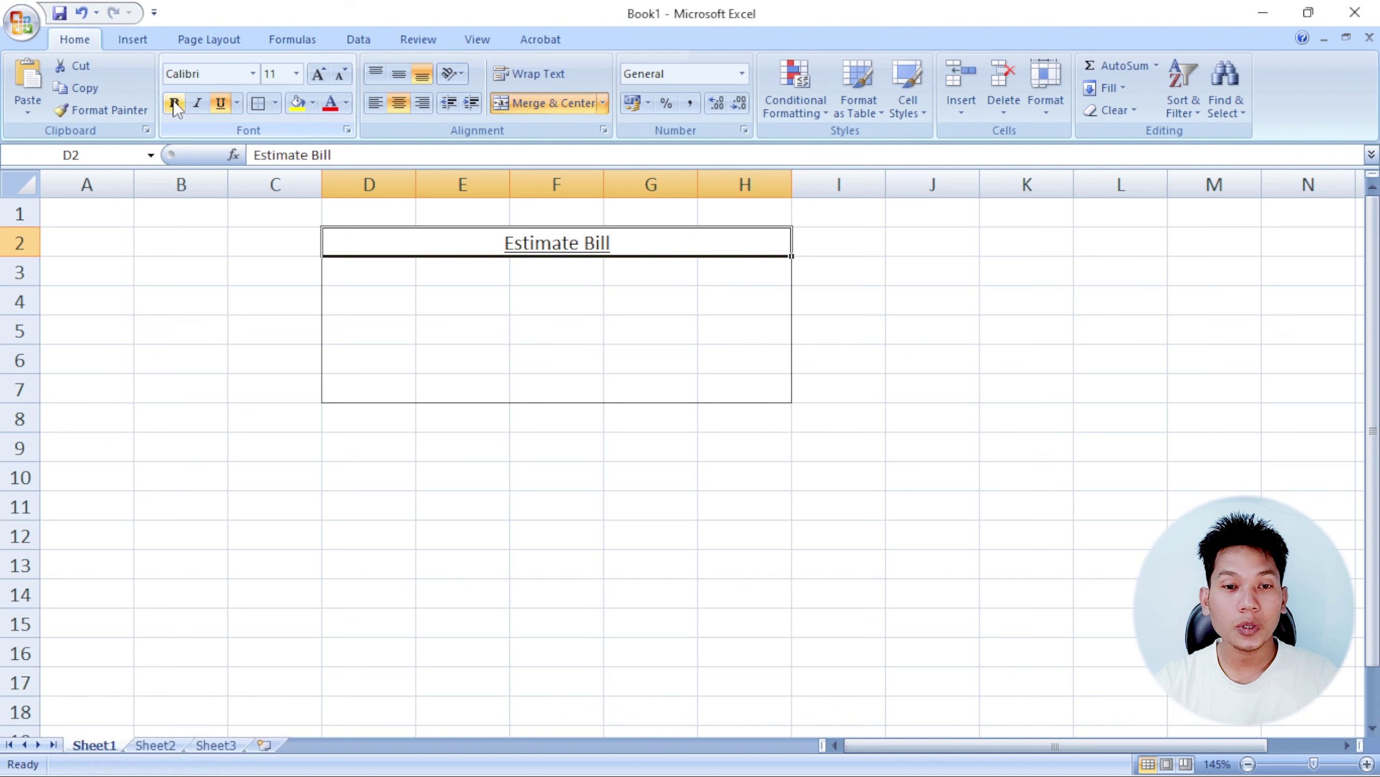
Make the Estimate Bill title bold and set its font to Times New Roman.
{"action": "left_click", "coordinate": [174, 103]}
{"action": "left_click", "coordinate": [686, 299]}
{"action": "left_click", "coordinate": [592, 242]}
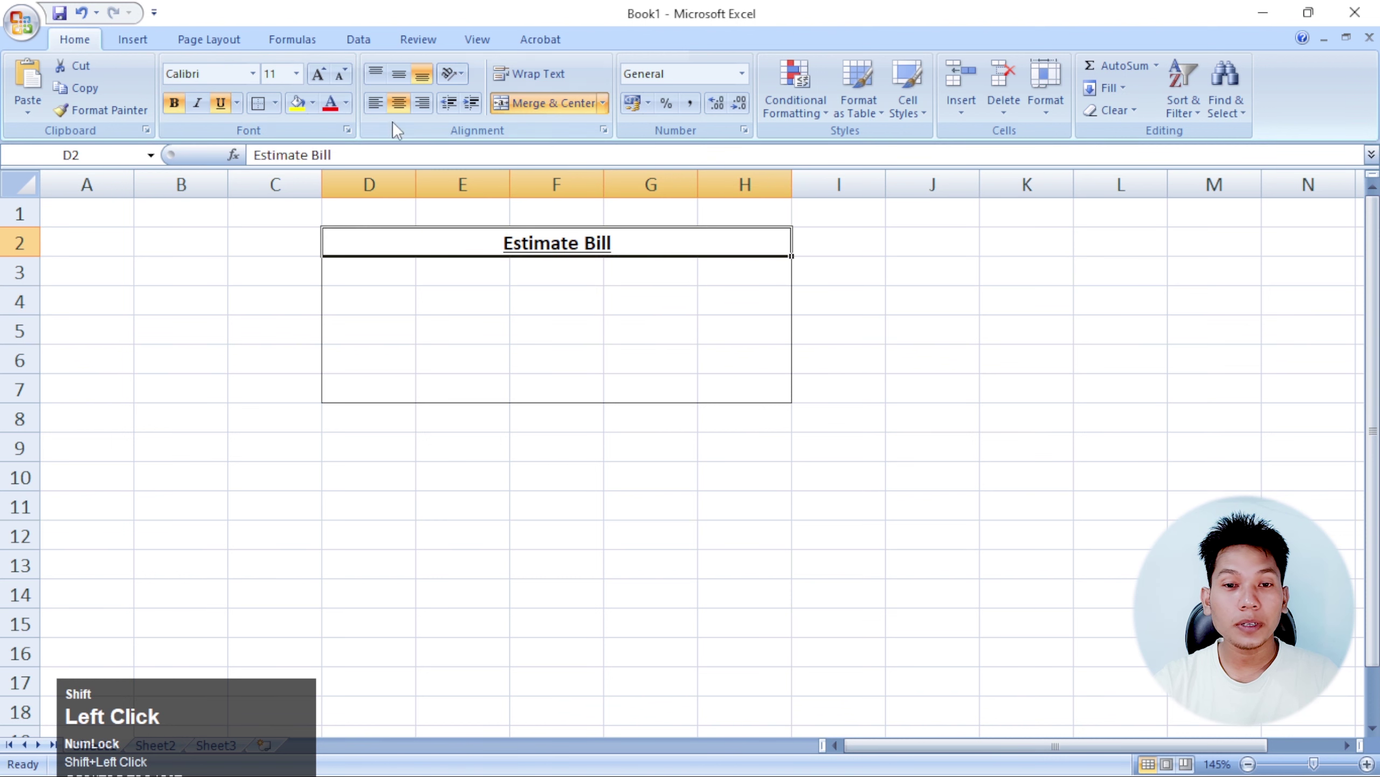
{"action": "left_click", "coordinate": [221, 73]}
{"action": "type", "text": "Times New Roman"}
{"action": "key", "text": "Return"}
Merge and center cells D3:E3 and, separately, cells G3:H3 below the title.
{"action": "left_click_drag", "start_coordinate": [381, 273], "coordinate": [450, 278]}
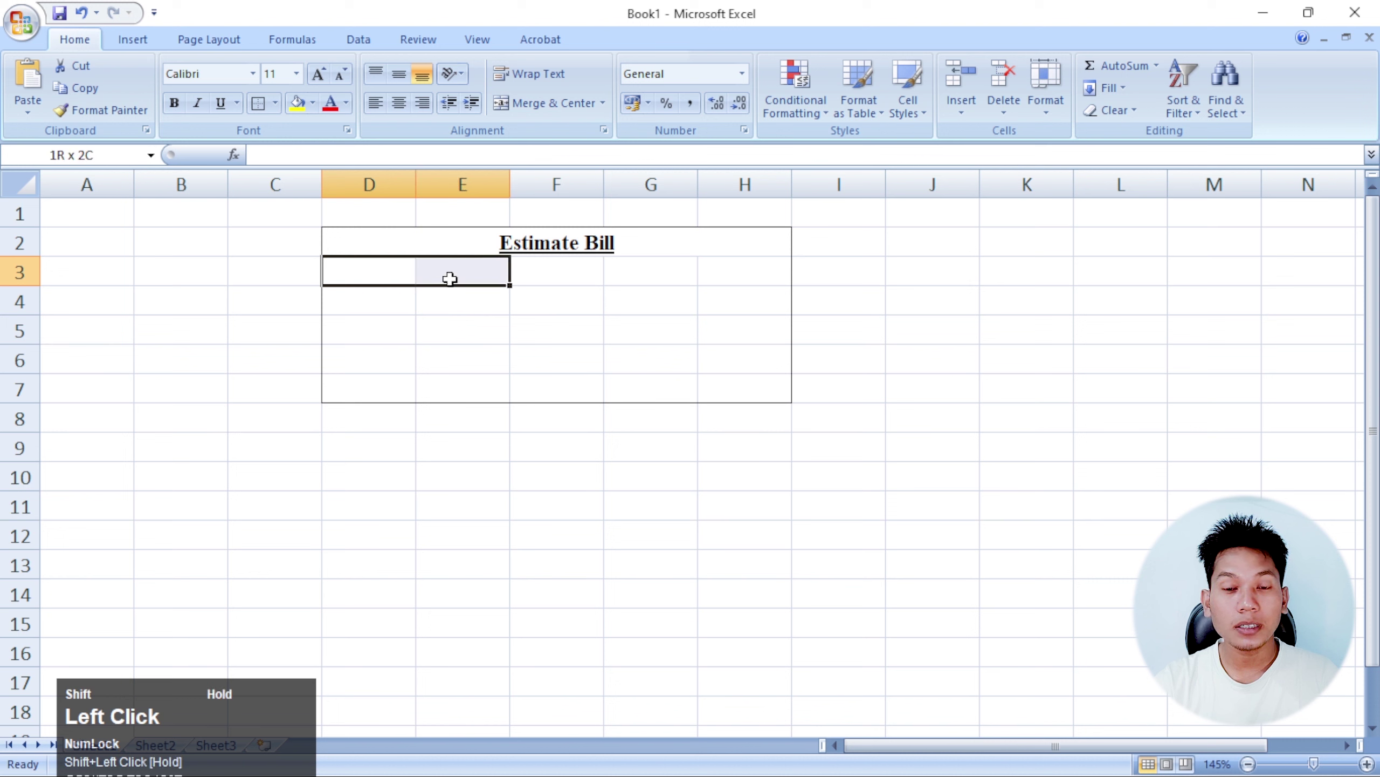
{"action": "left_click", "coordinate": [546, 103]}
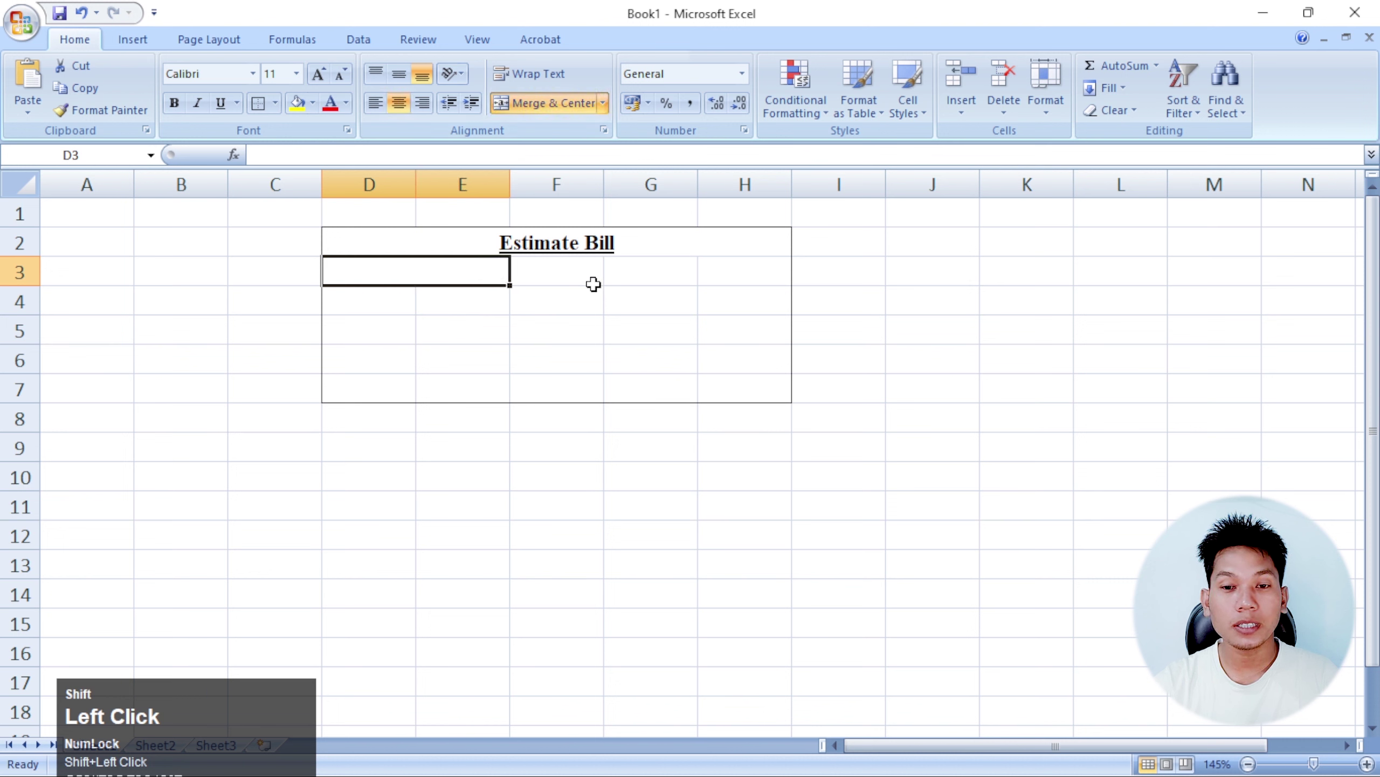
{"action": "left_click_drag", "start_coordinate": [633, 273], "coordinate": [728, 272]}
{"action": "left_click", "coordinate": [570, 102]}
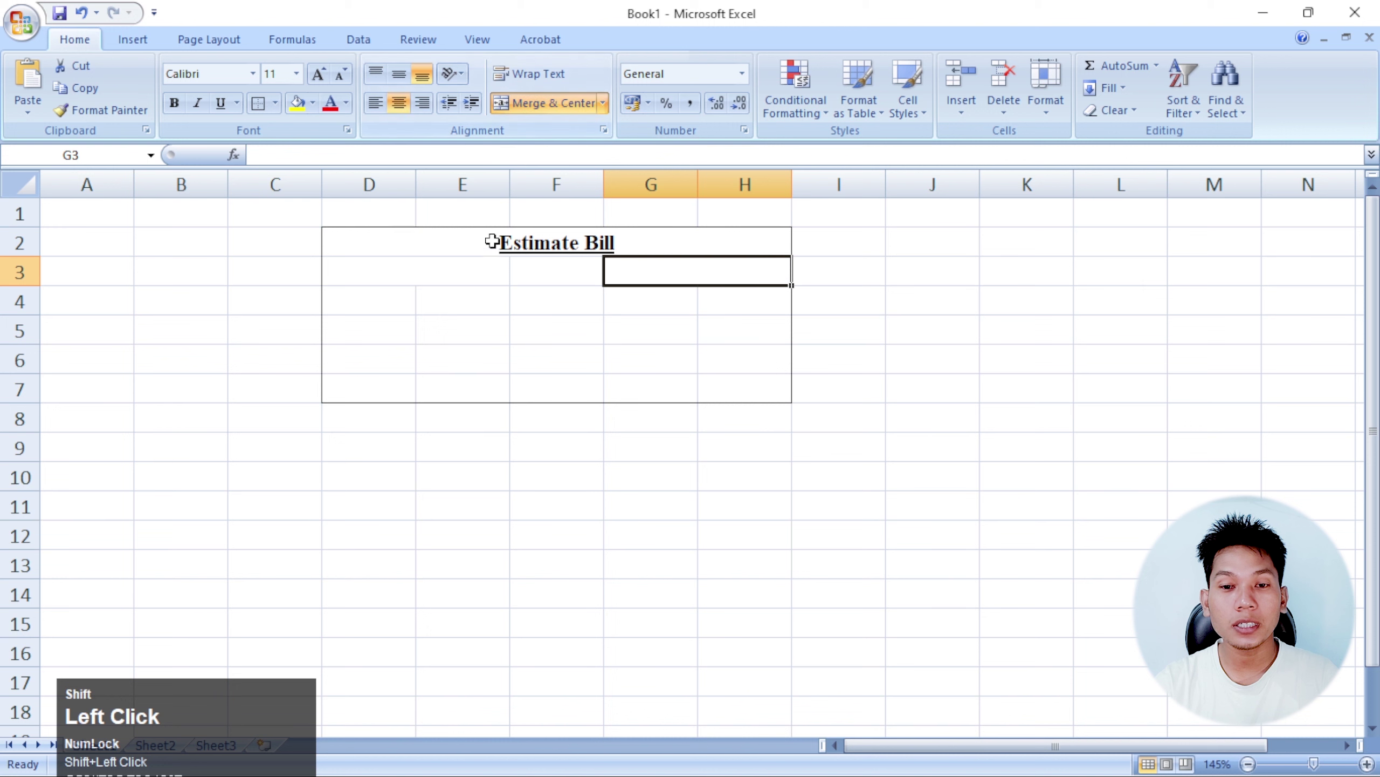
Left-align the merged cell D3 and enter "S.No:" followed by a dotted line filling the cell.
{"action": "left_click", "coordinate": [459, 274]}
{"action": "left_click", "coordinate": [374, 103]}
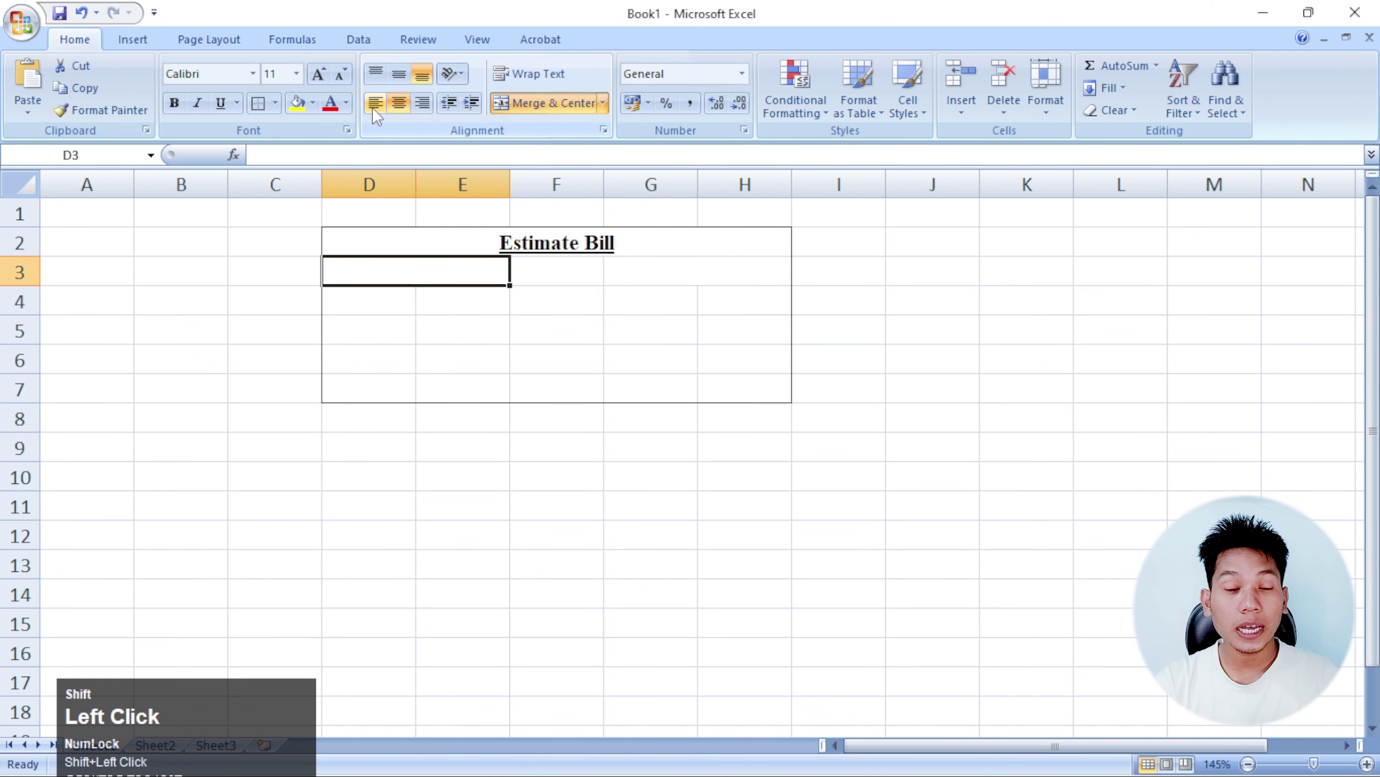
{"action": "type", "text": "S.No:.........................."}
Right-align the merged cell G3 and enter "Date:-" followed by a dotted line filling the cell.
{"action": "left_click", "coordinate": [696, 271]}
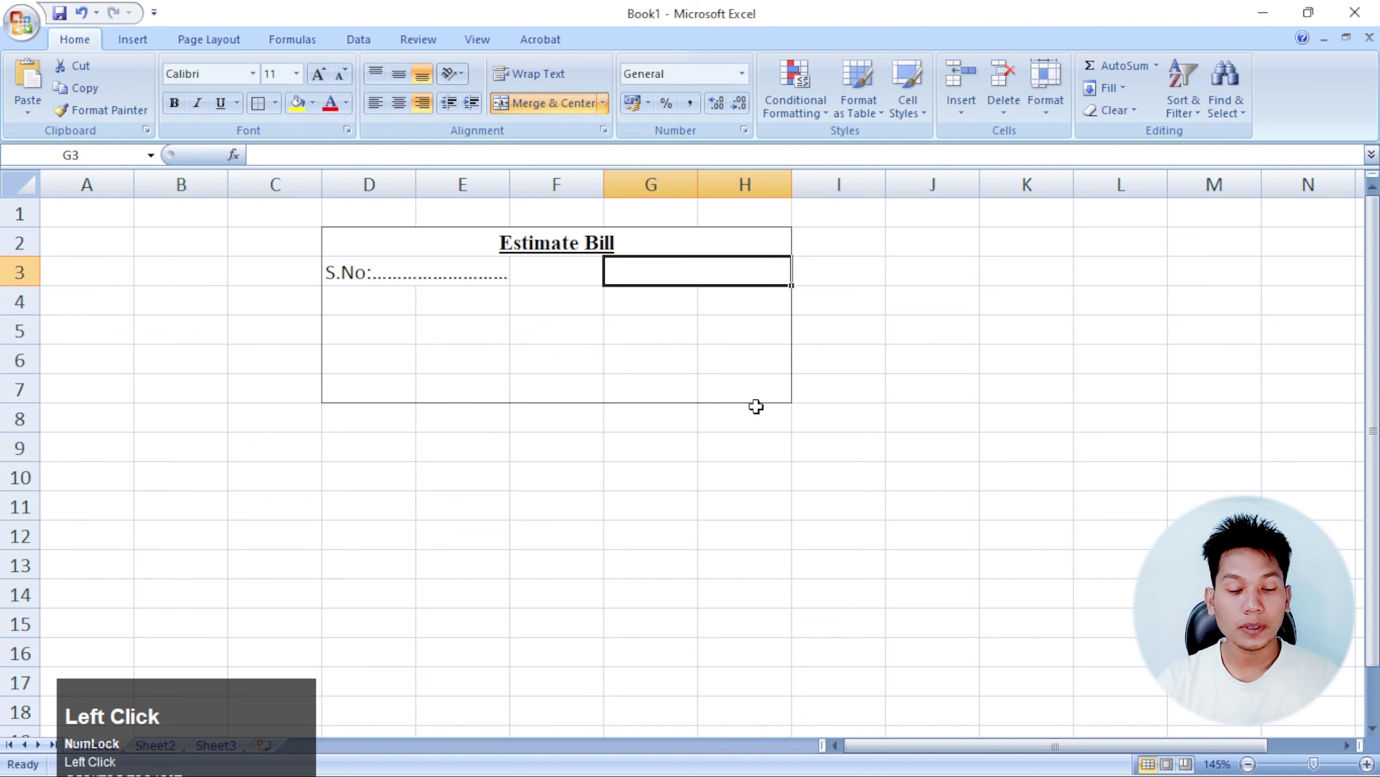
{"action": "type", "text": "Date"}
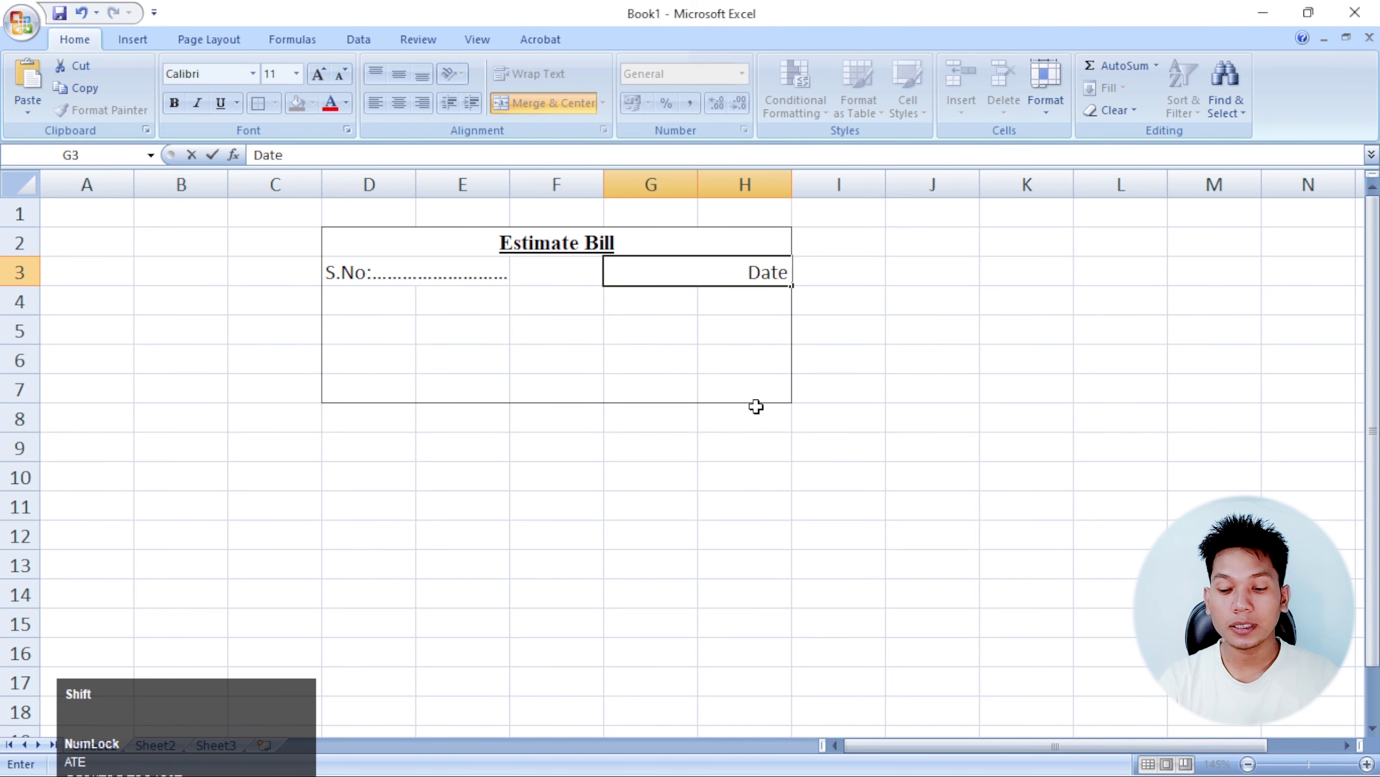
{"action": "type", "text": ":-.............."}
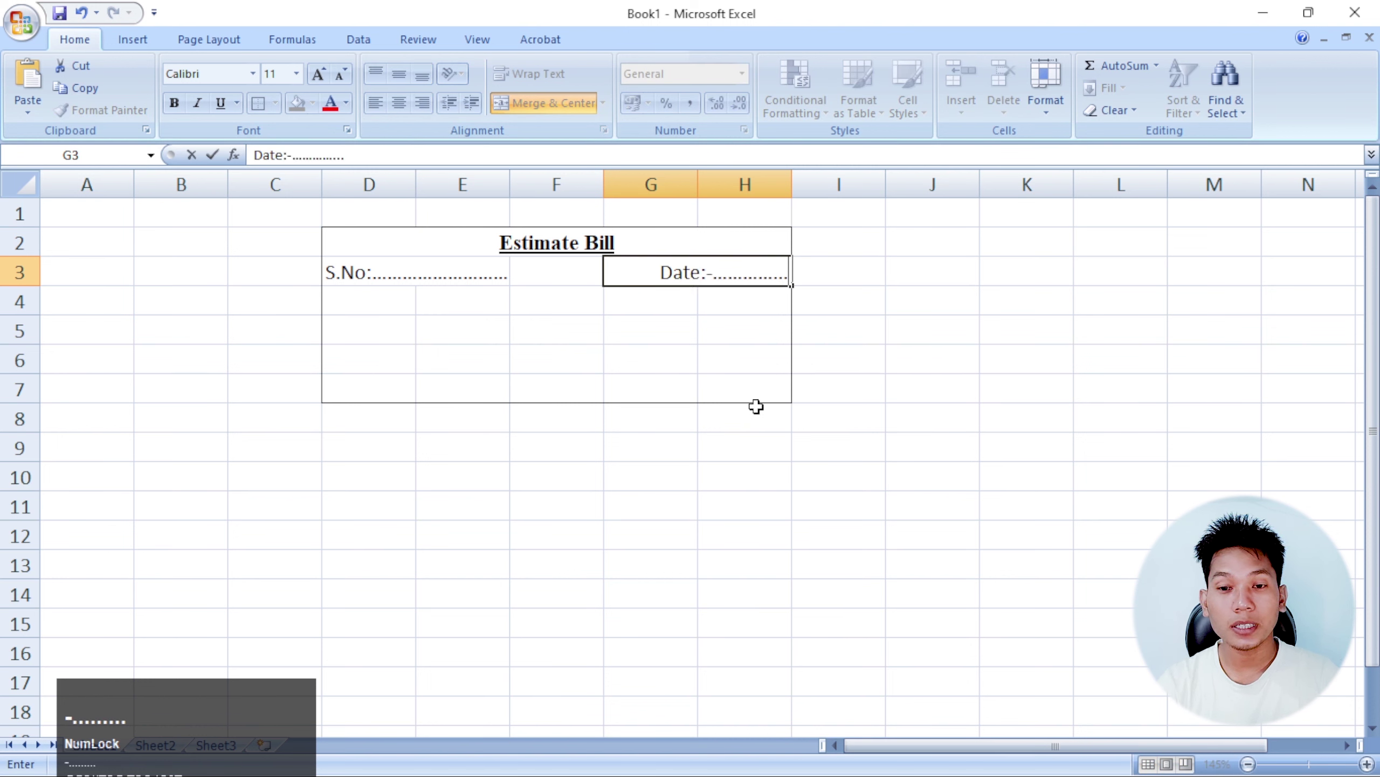
{"action": "type", "text": "............"}
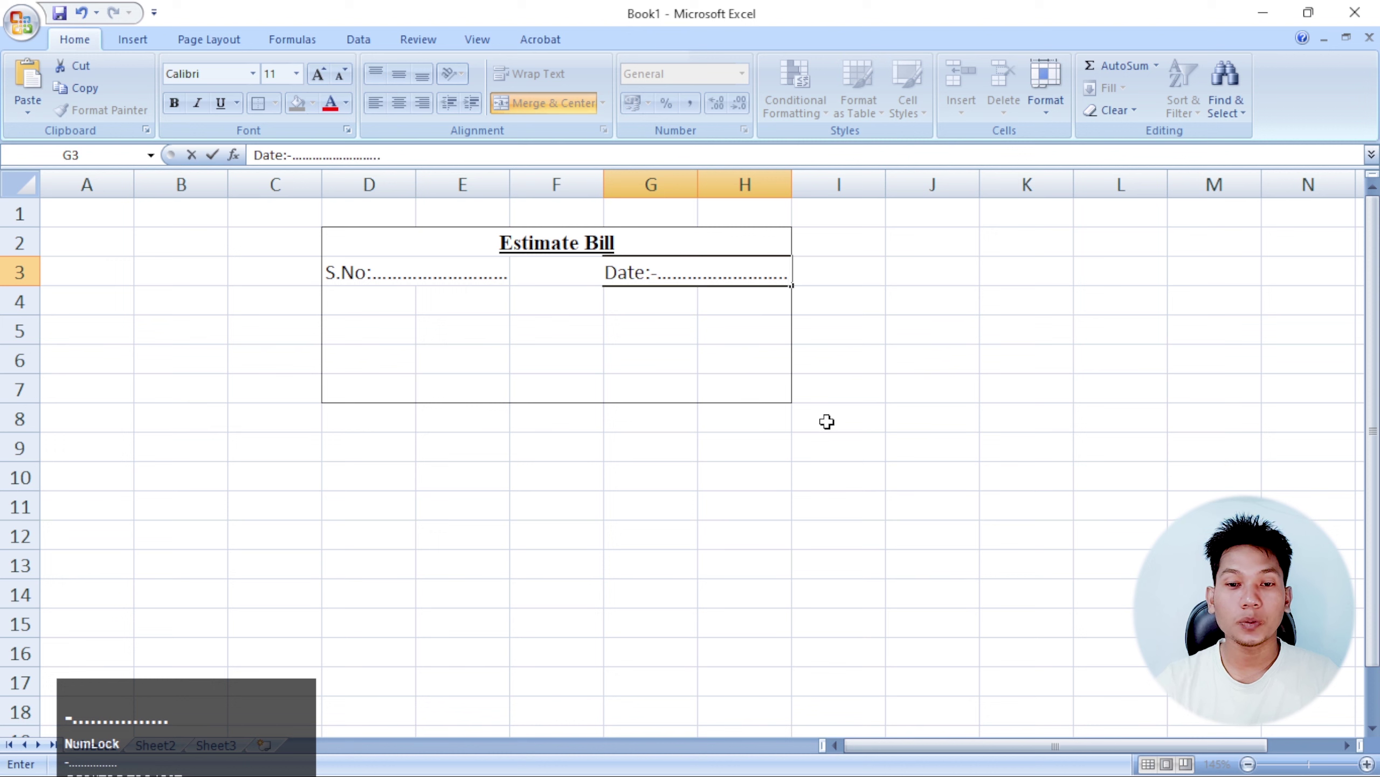
{"action": "left_click", "coordinate": [600, 349]}
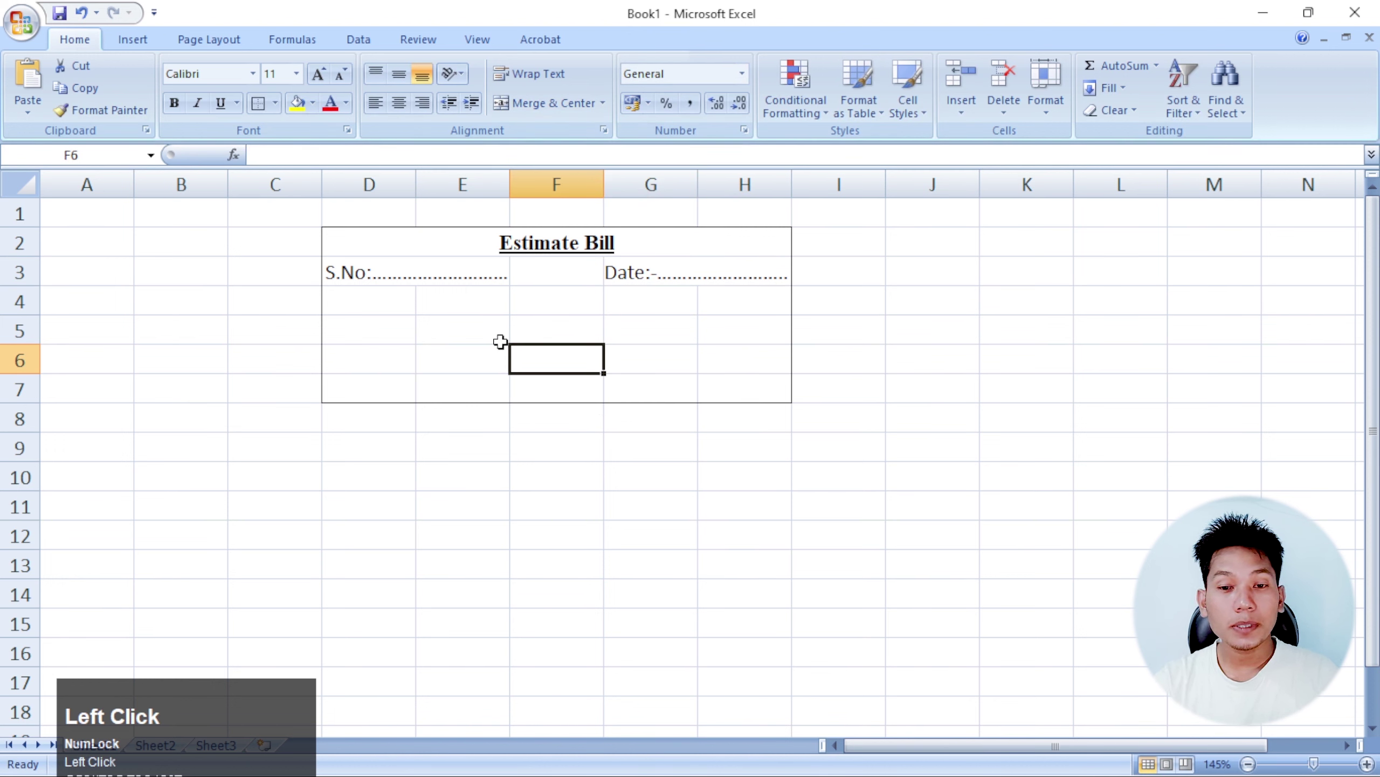
Merge and center cells D4:H4 and start the row's text with "Buyer's Name".
{"action": "left_click_drag", "start_coordinate": [379, 305], "coordinate": [730, 315]}
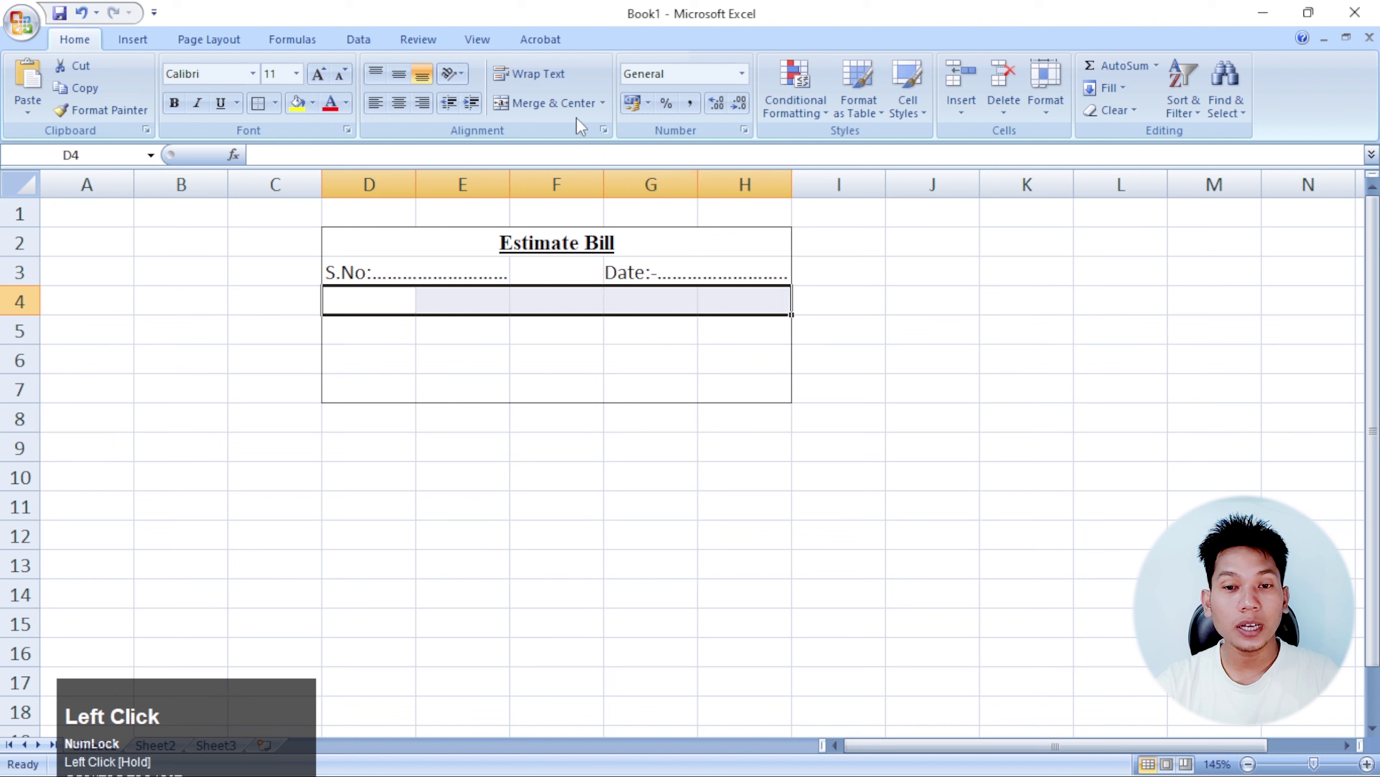
{"action": "left_click", "coordinate": [548, 101]}
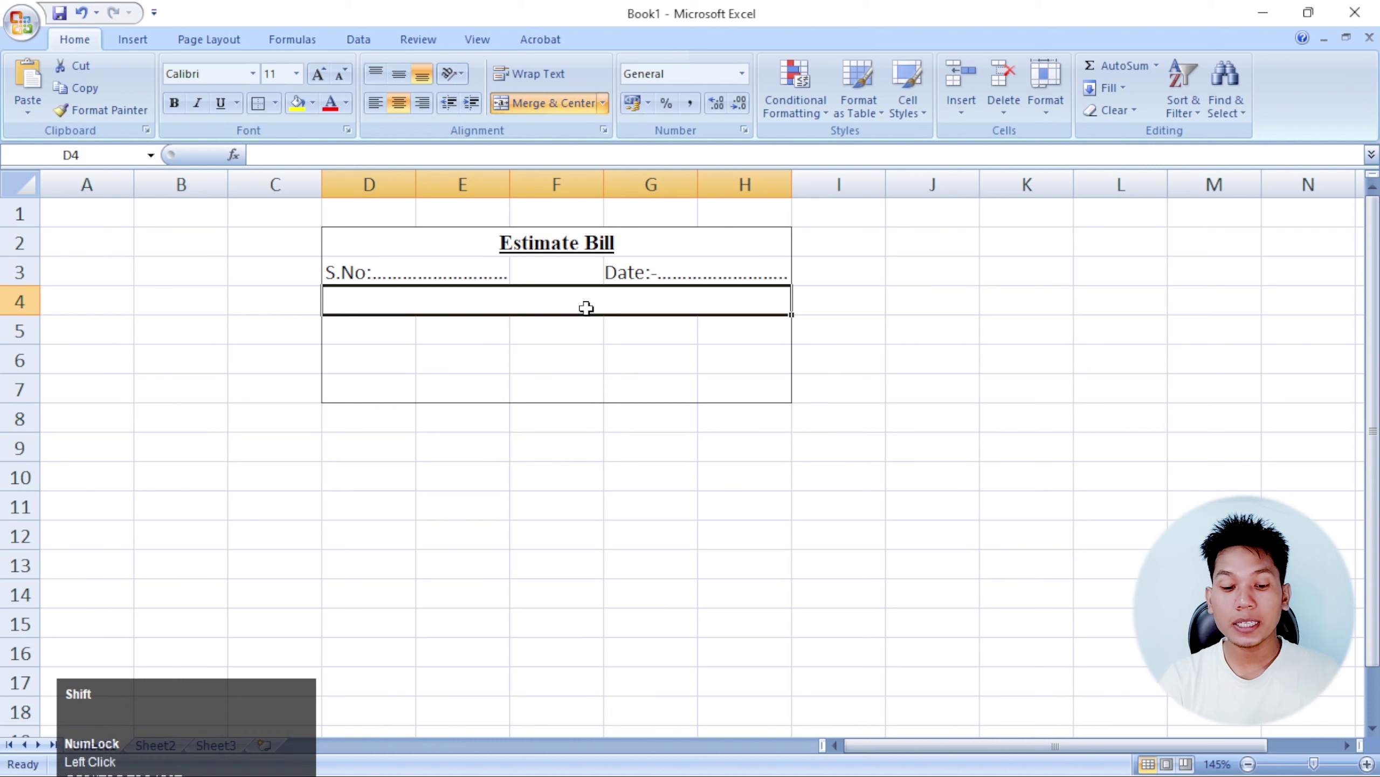
{"action": "type", "text": "Buy"}
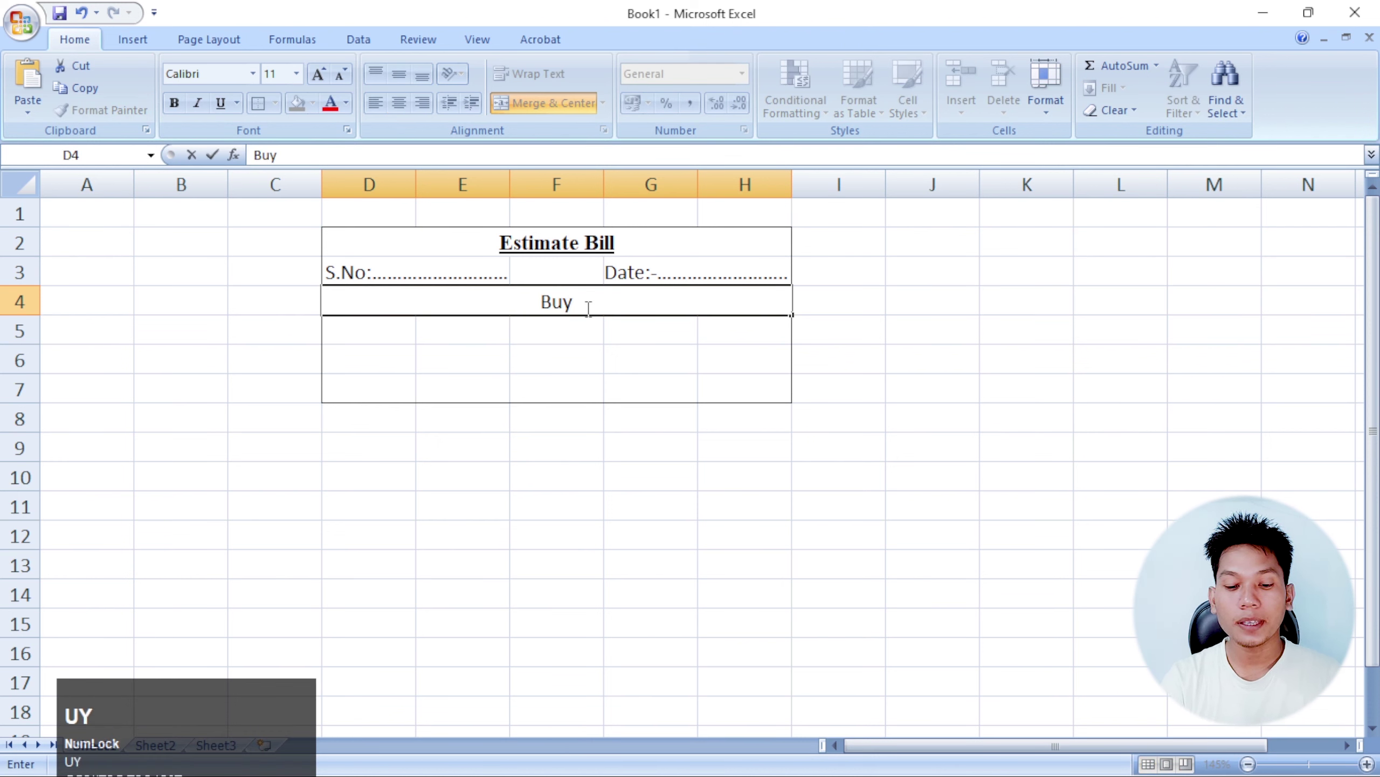
{"action": "type", "text": "er's"}
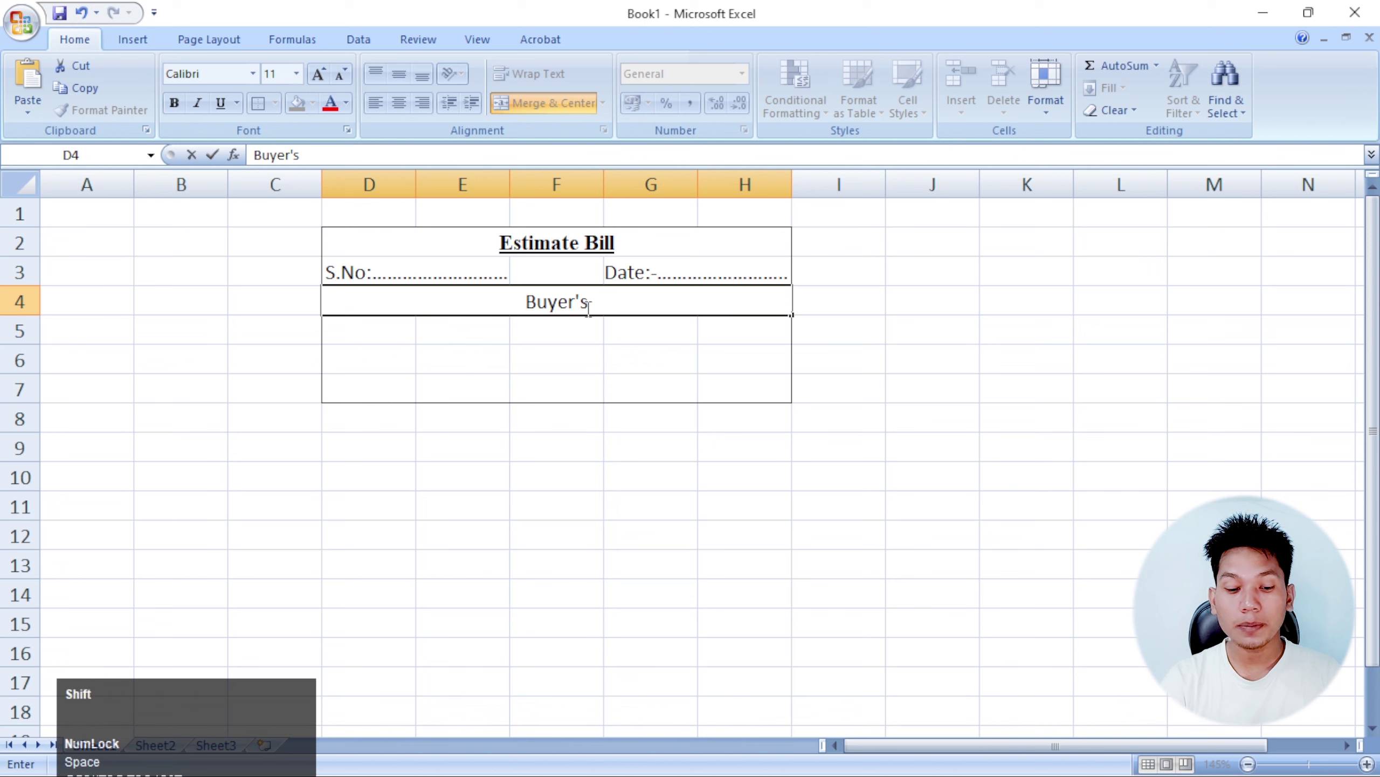
{"action": "type", "text": " Name"}
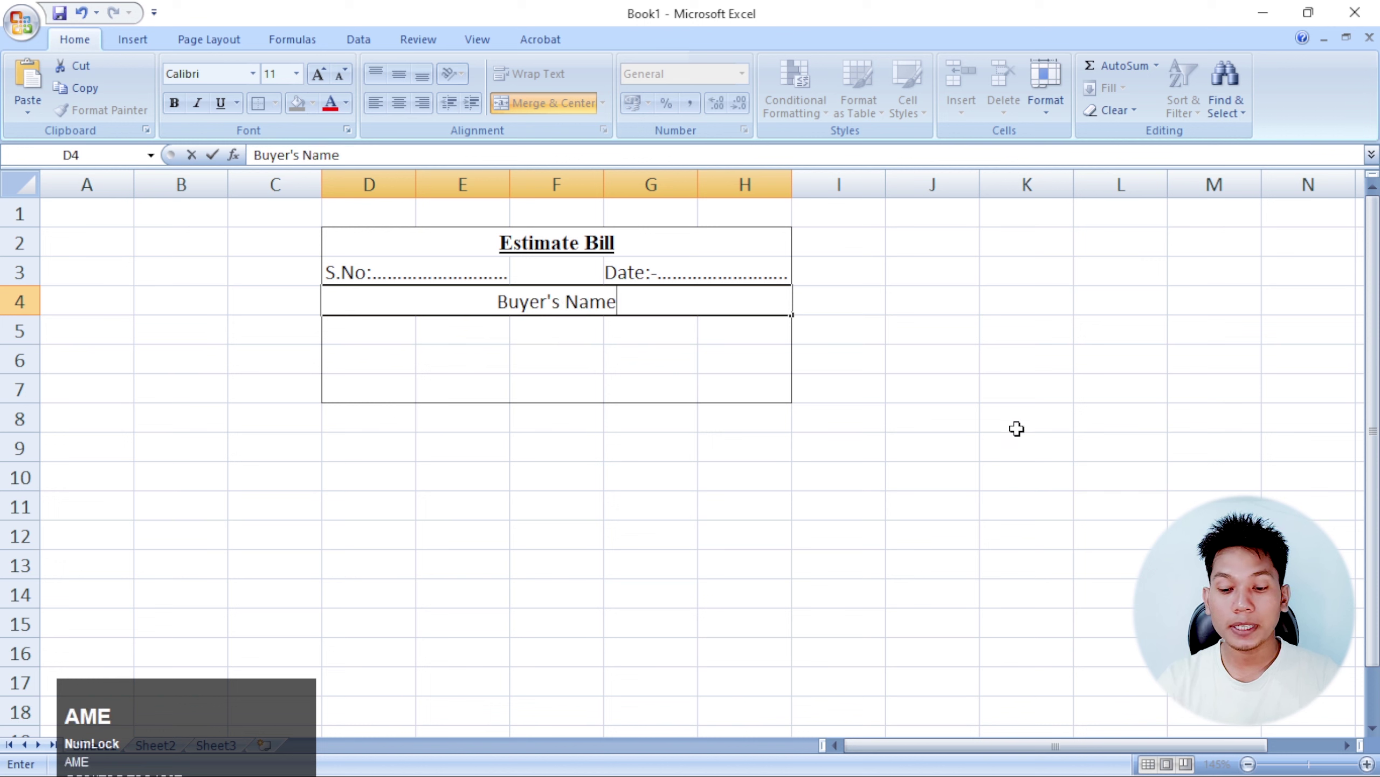
Add ":-" and a dotted fill-in line after "Buyer's Name" in row 4.
{"action": "type", "text": ":--"}
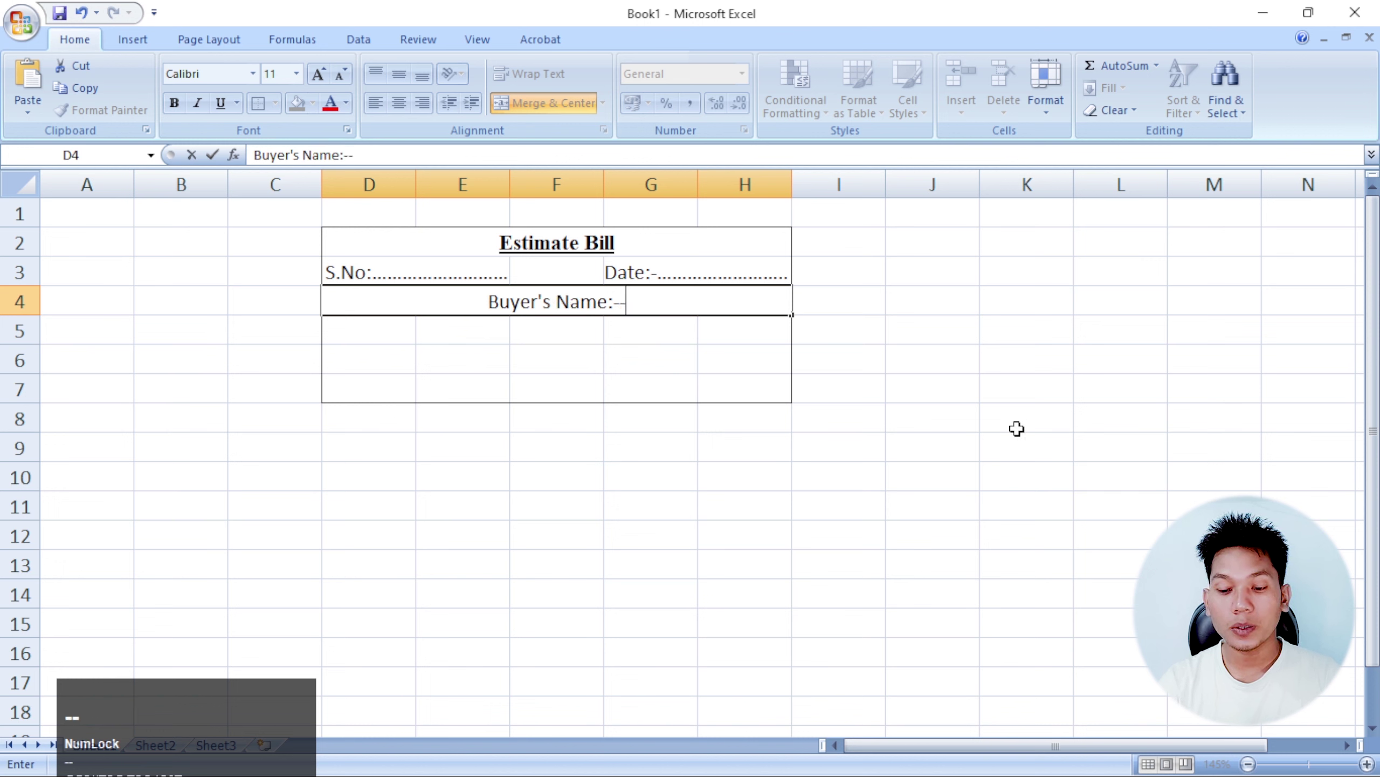
{"action": "type", "text": ".........."}
{"action": "key", "text": "BackSpace"}
{"action": "key", "text": "BackSpace"}
{"action": "key", "text": "BackSpace"}
{"action": "key", "text": "BackSpace"}
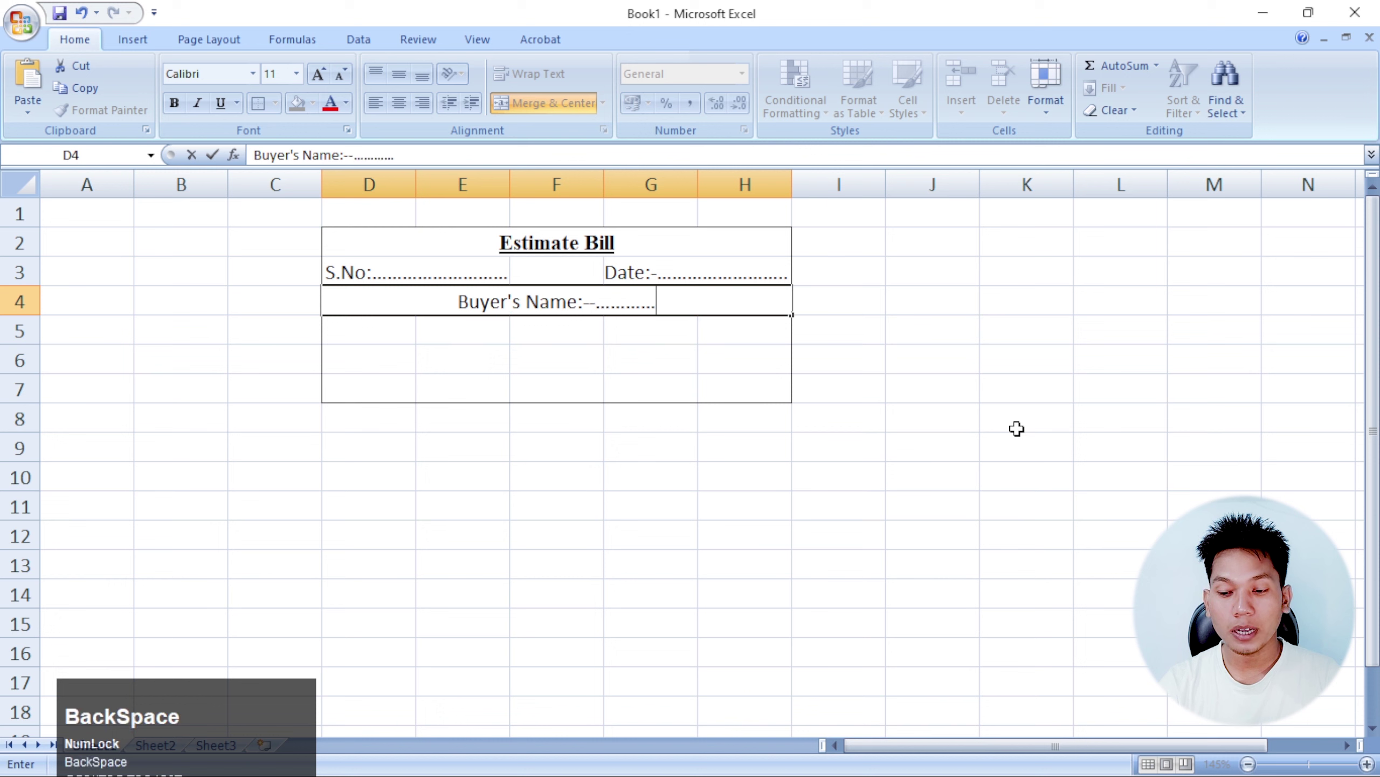
{"action": "key", "text": "BackSpace"}
{"action": "key", "text": "BackSpace"}
{"action": "key", "text": "BackSpace"}
{"action": "key", "text": "BackSpace"}
{"action": "key", "text": "BackSpace"}
{"action": "key", "text": "BackSpace"}
{"action": "key", "text": "BackSpace"}
{"action": "type", "text": "......................"}
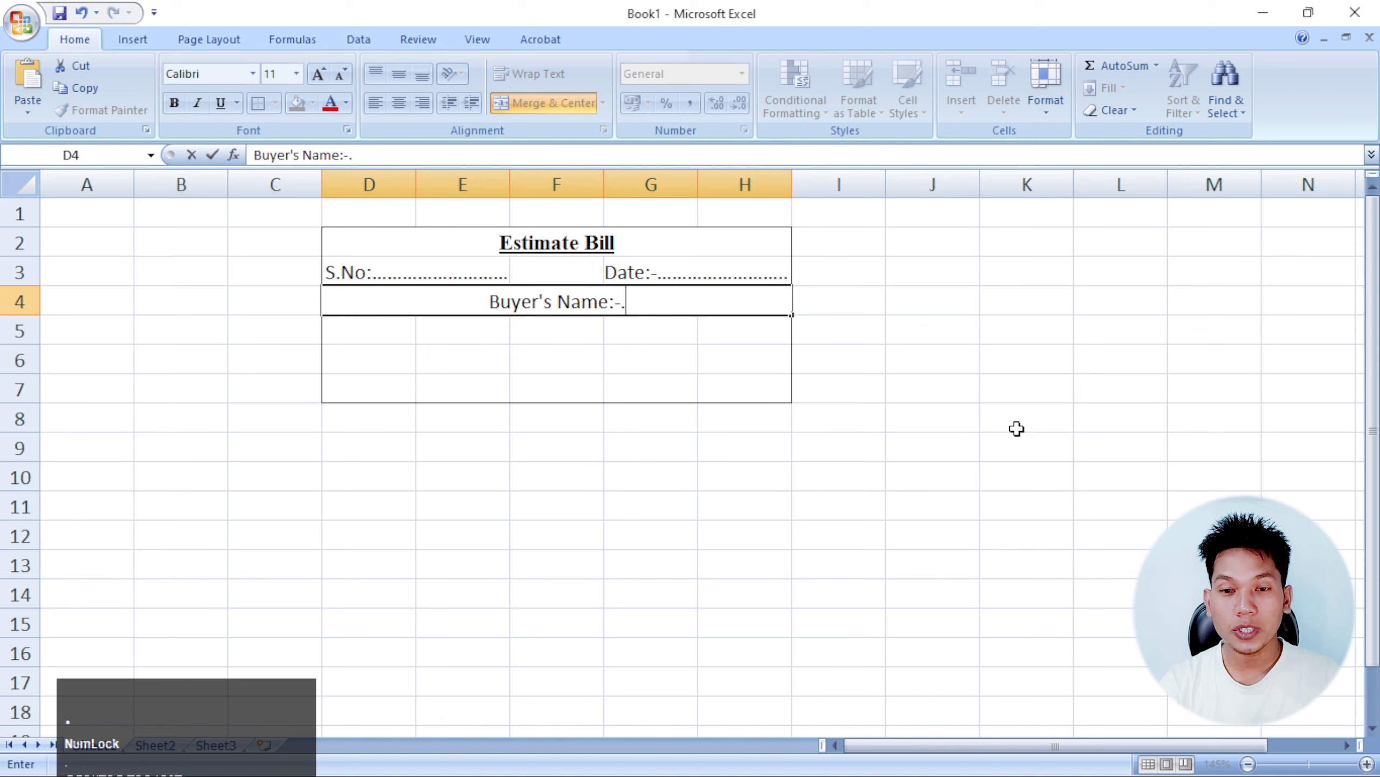
{"action": "type", "text": "..."}
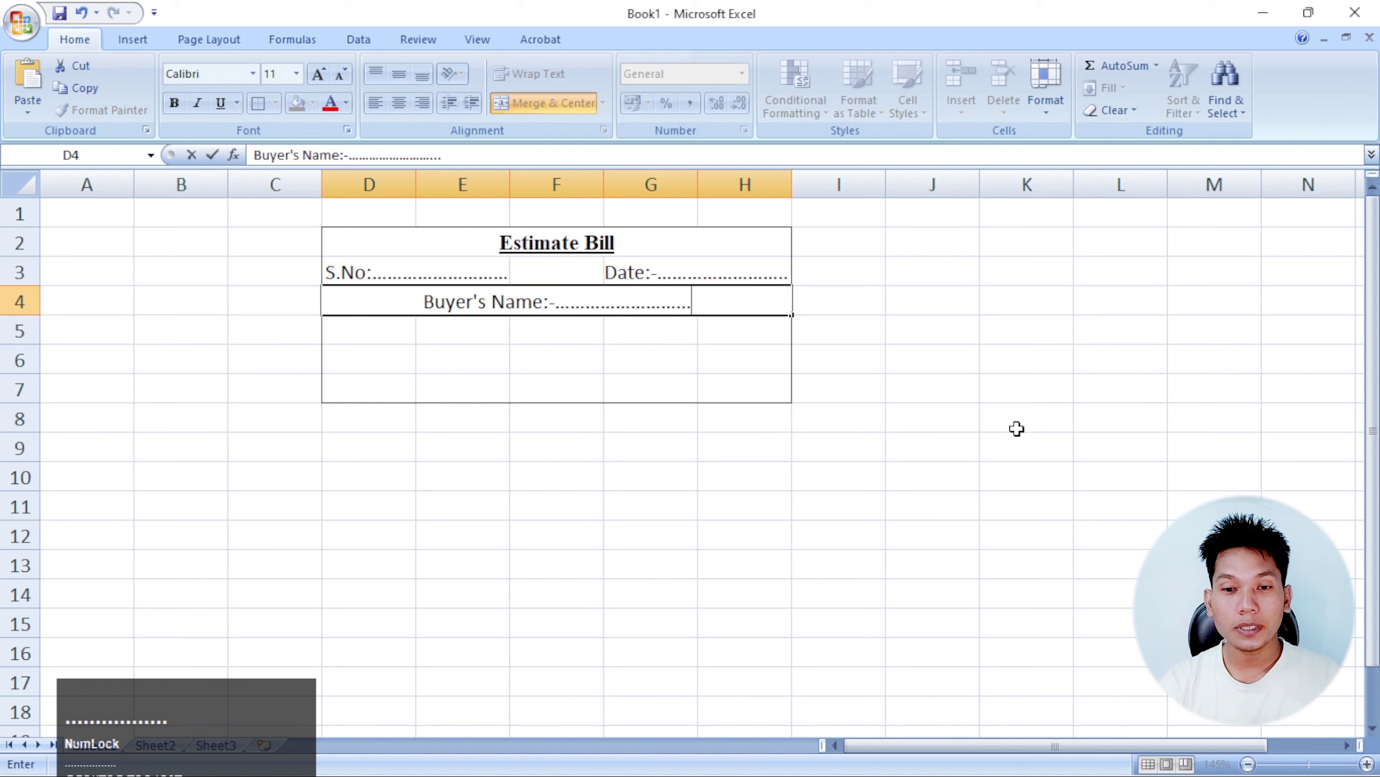
{"action": "type", "text": ".D"}
{"action": "key", "text": "BackSpace"}
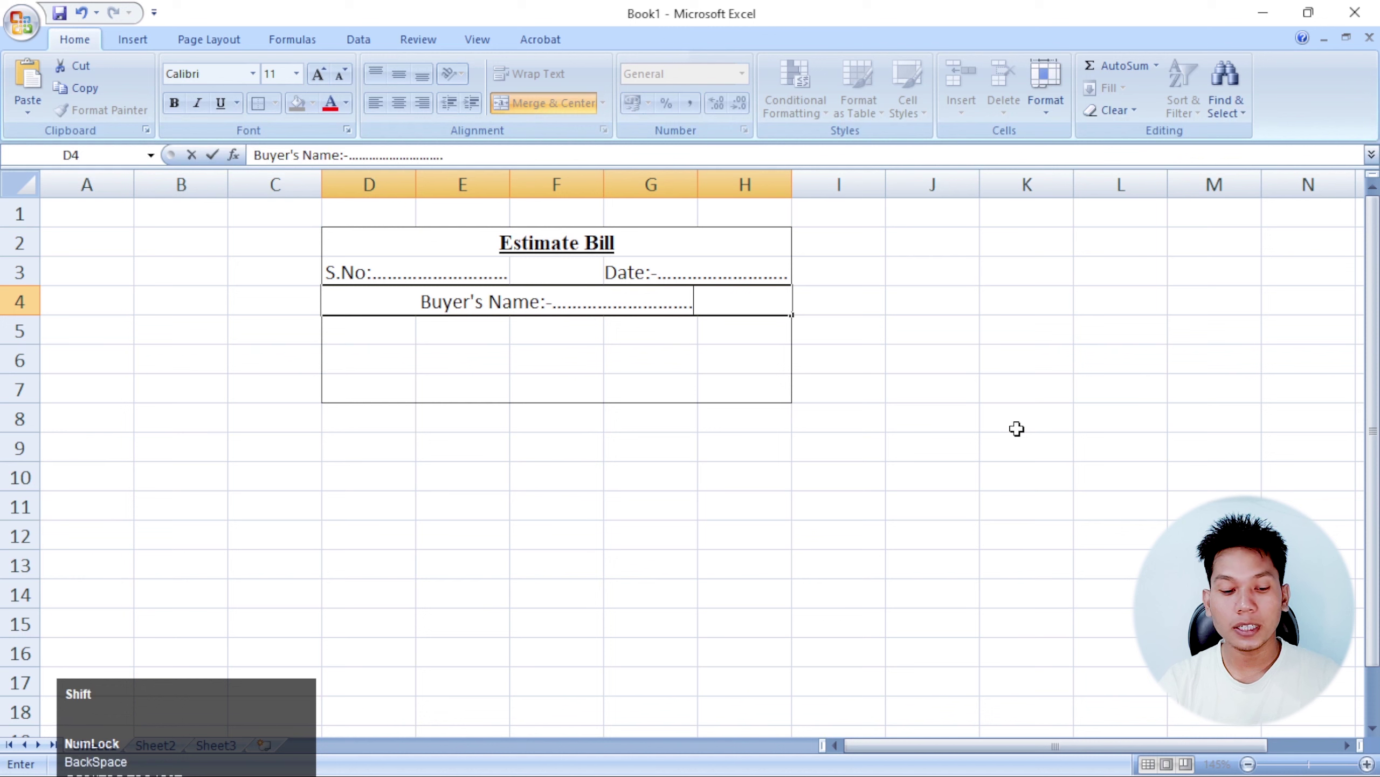
Append "Add:-" with a dotted line in row 4 and lengthen the name's dots to fill the merged cell.
{"action": "type", "text": "Add"}
{"action": "type", "text": ":-....."}
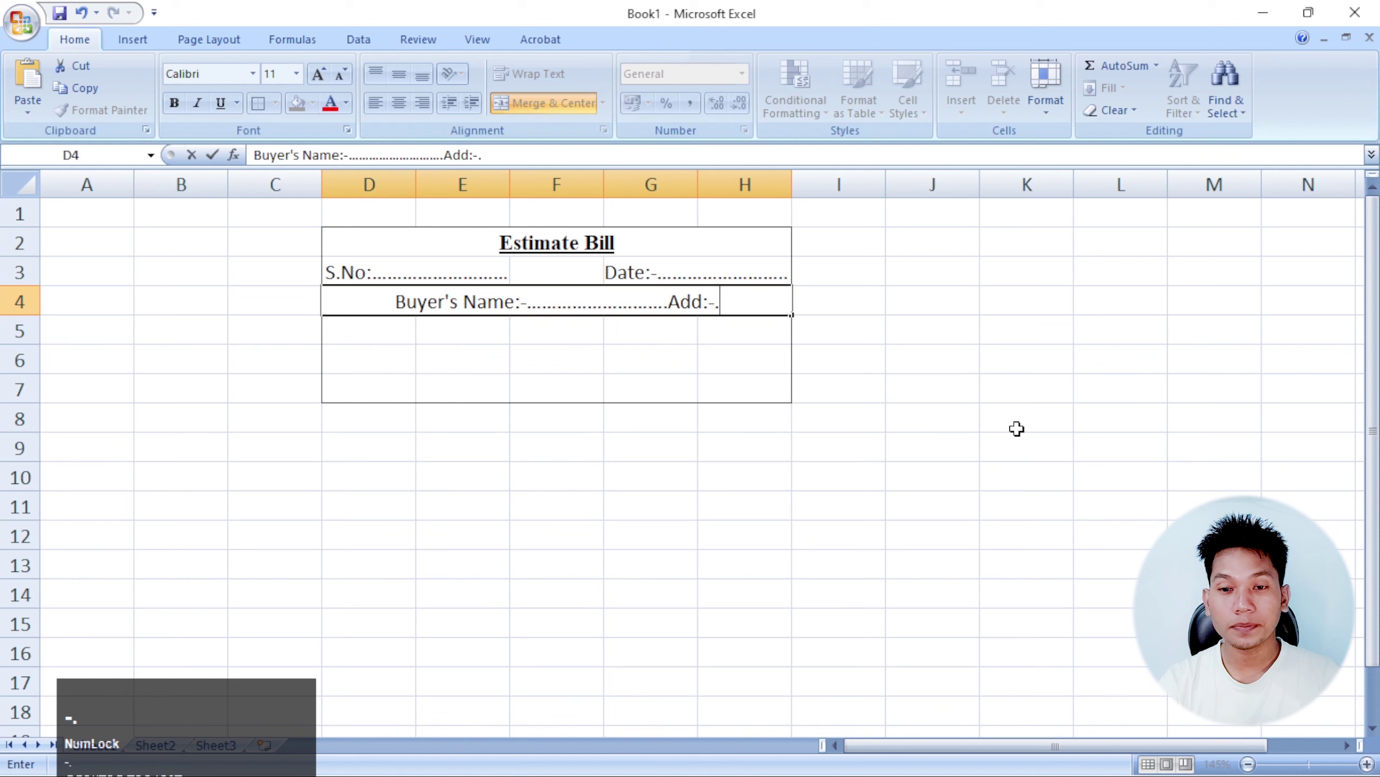
{"action": "type", "text": ".................."}
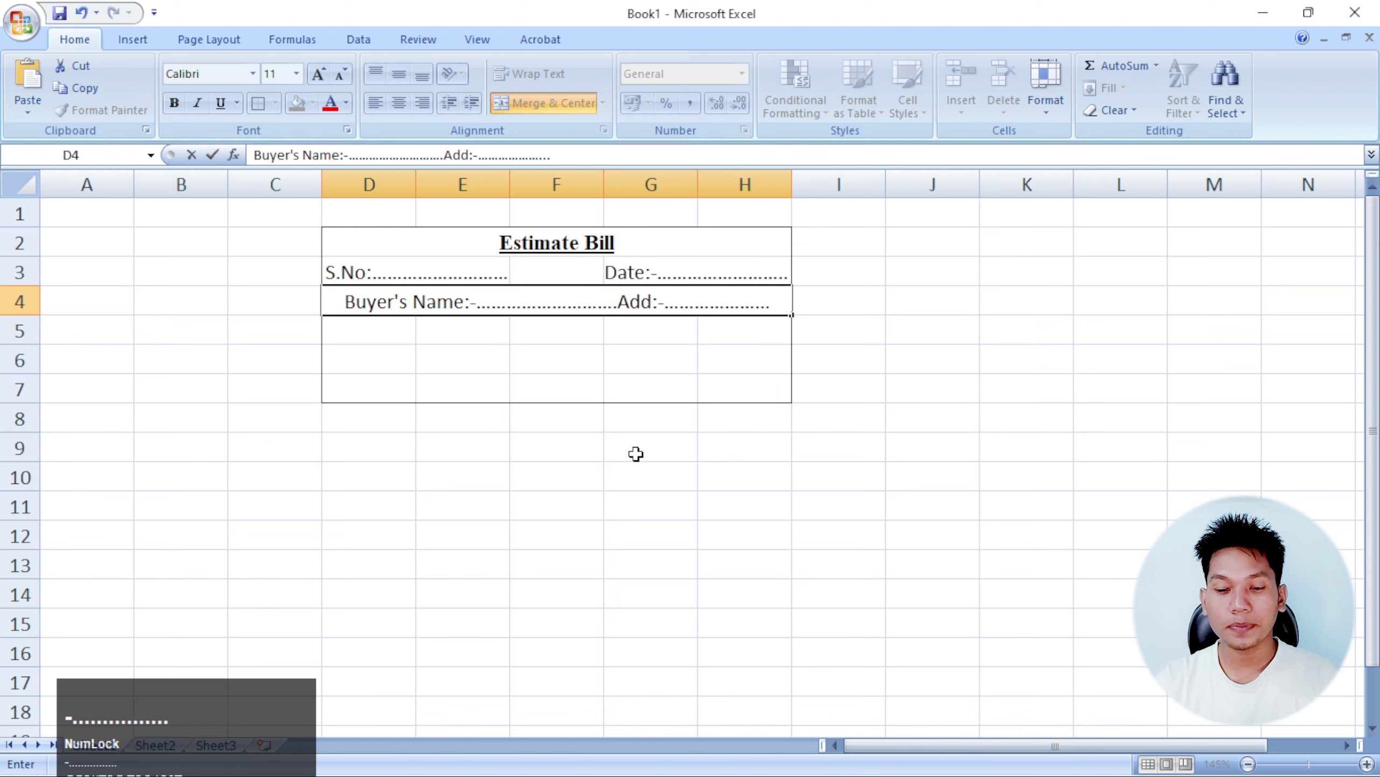
{"action": "type", "text": "."}
{"action": "left_click", "coordinate": [559, 308]}
{"action": "type", "text": "...."}
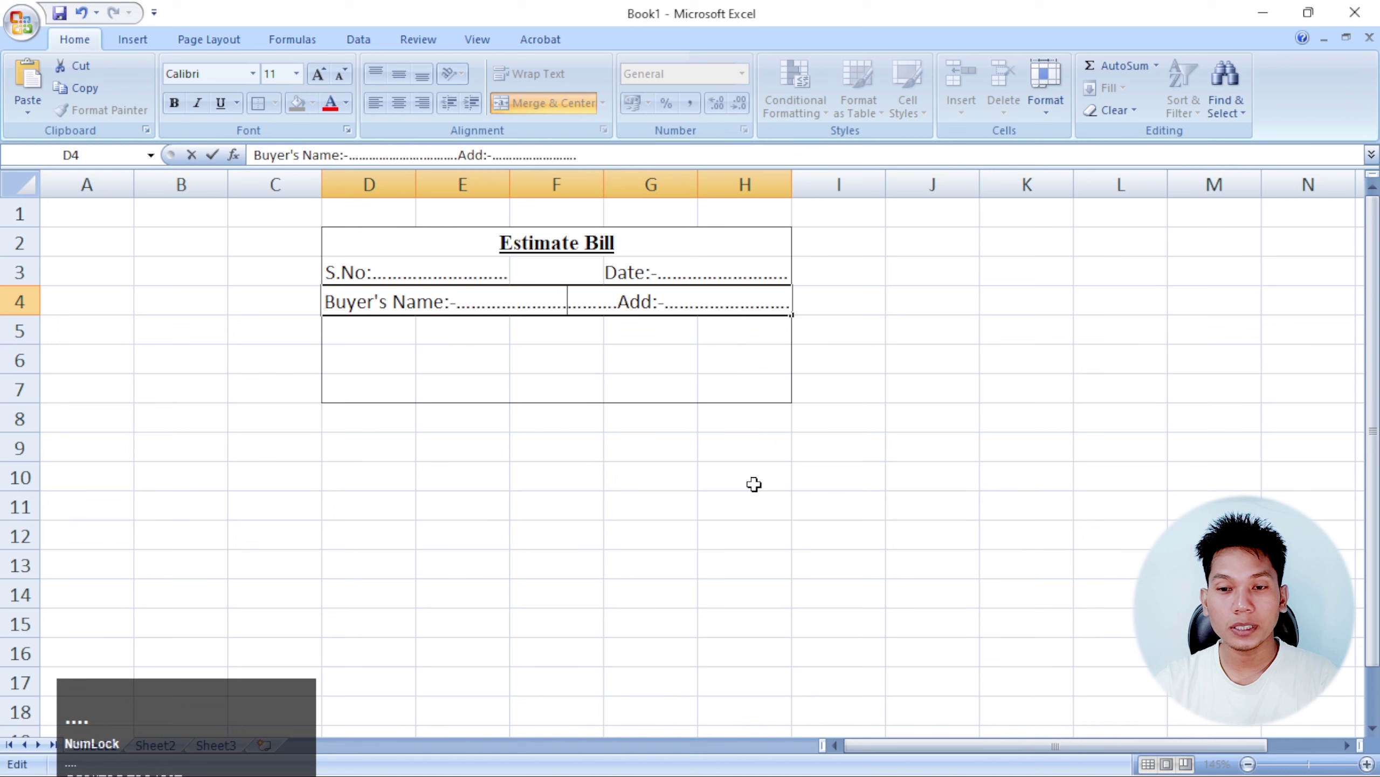
{"action": "left_click", "coordinate": [656, 386]}
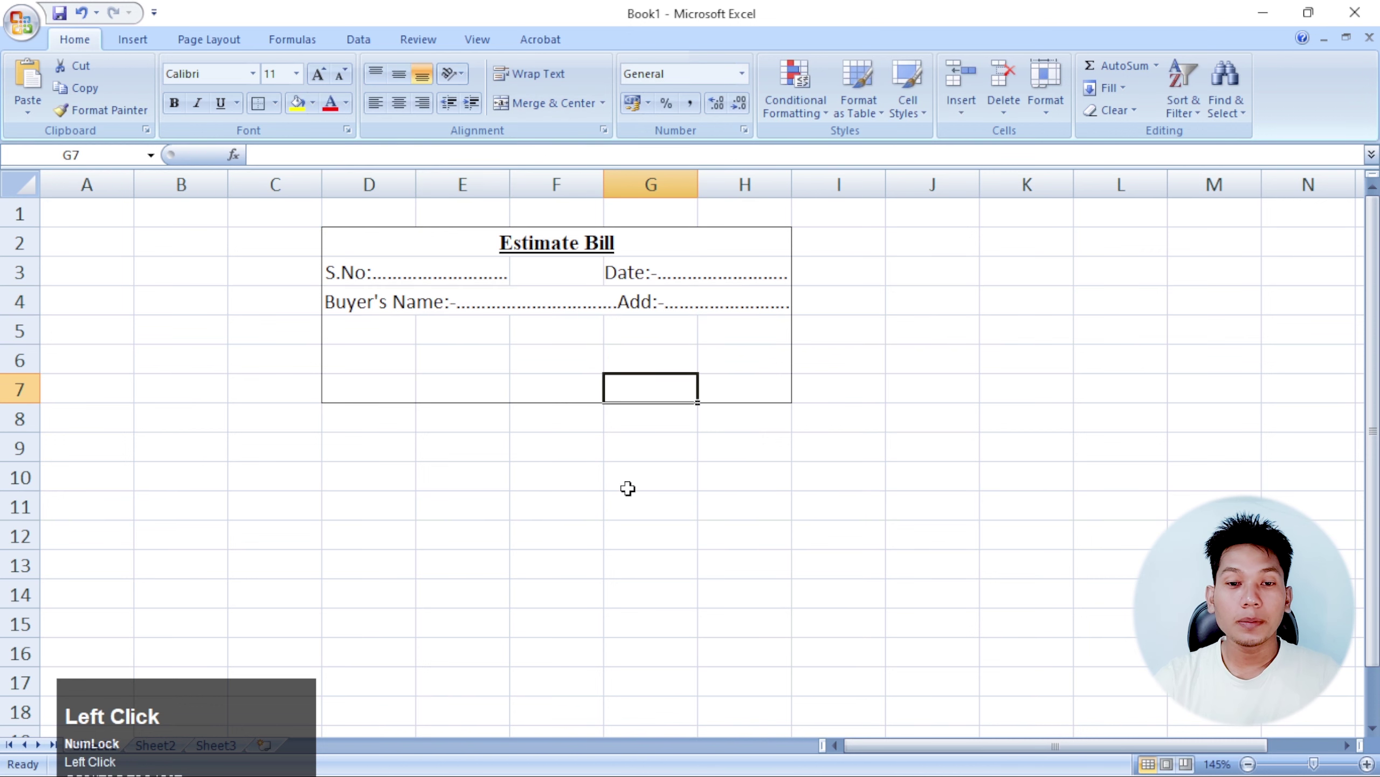
Enter the heading "S.No" in D5 without the autocompleted colon and dots, and narrow column D to suit it.
{"action": "left_click", "coordinate": [348, 331]}
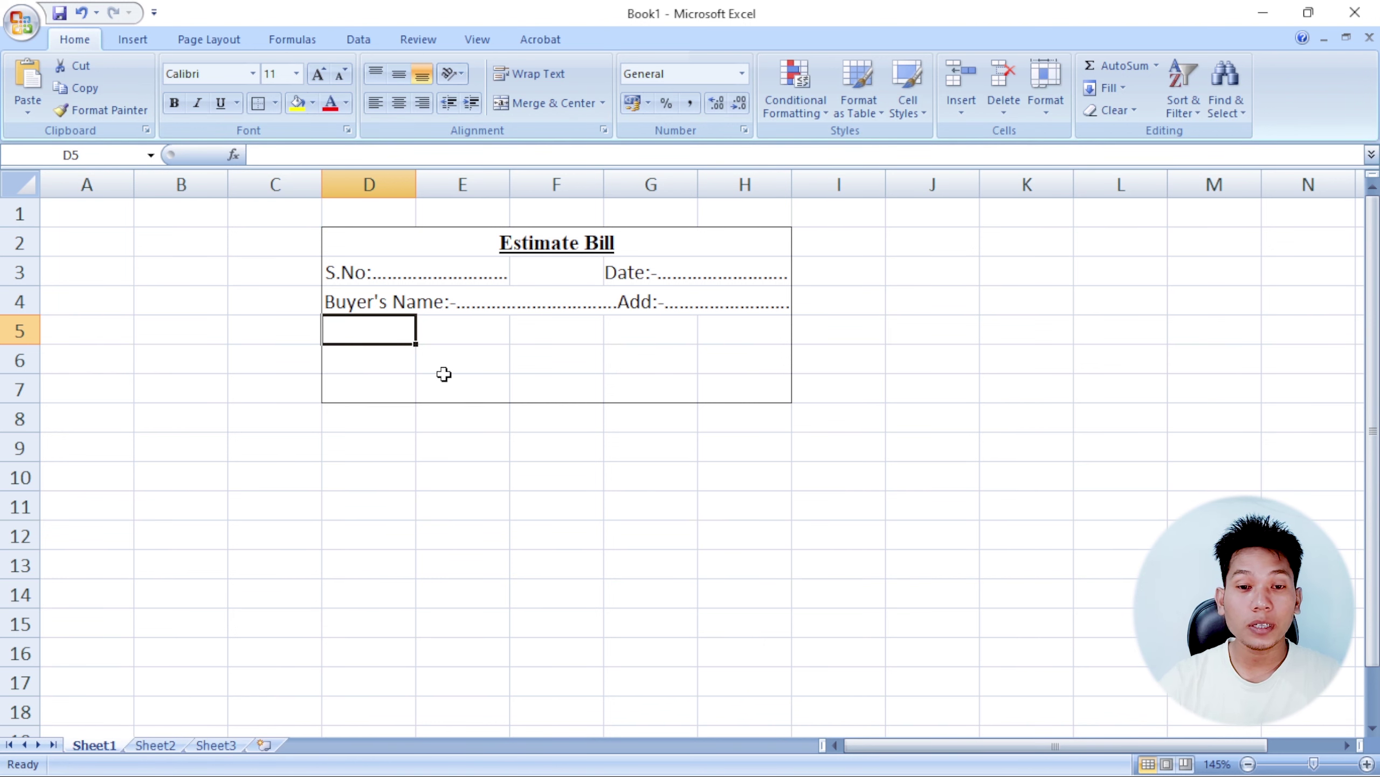
{"action": "scroll", "coordinate": [444, 374], "scroll_direction": "up", "scroll_amount": 1}
{"action": "type", "text": "S"}
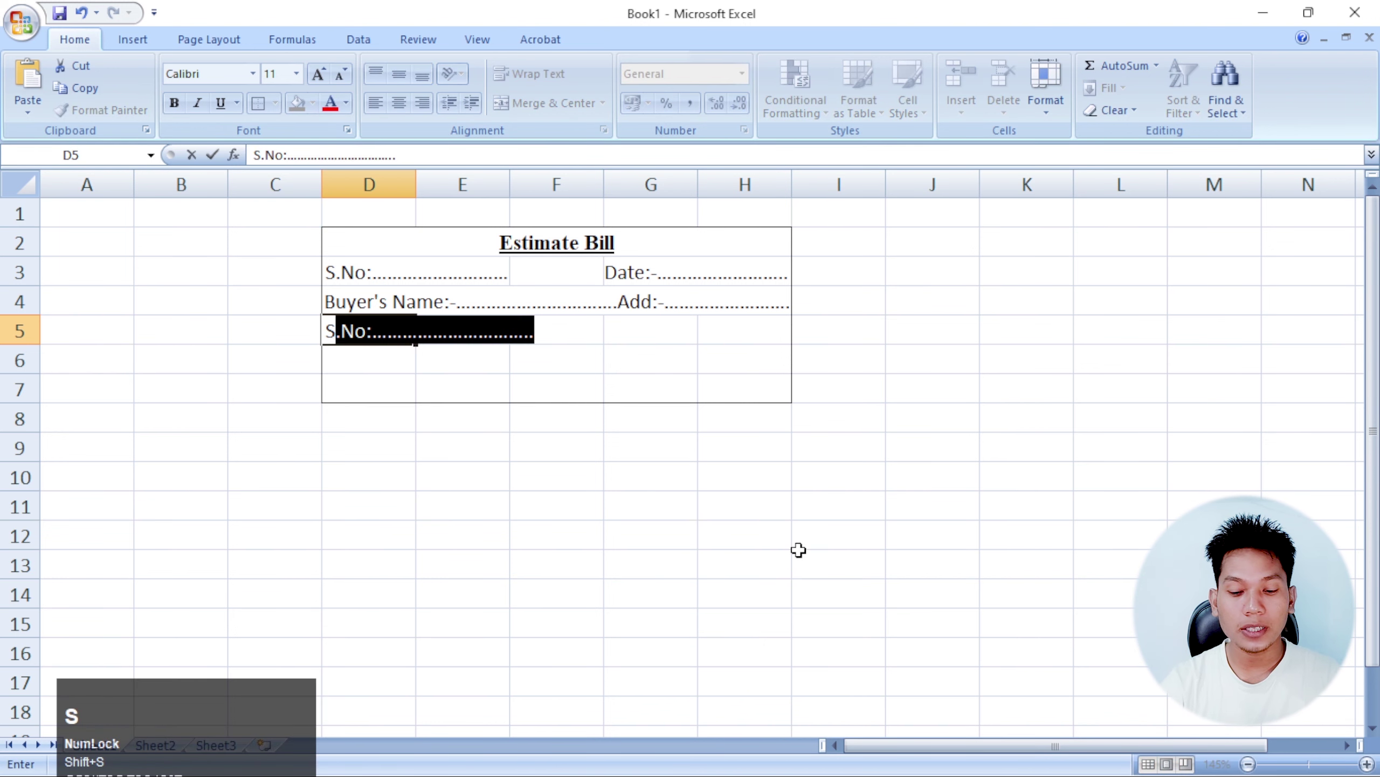
{"action": "type", "text": ".N"}
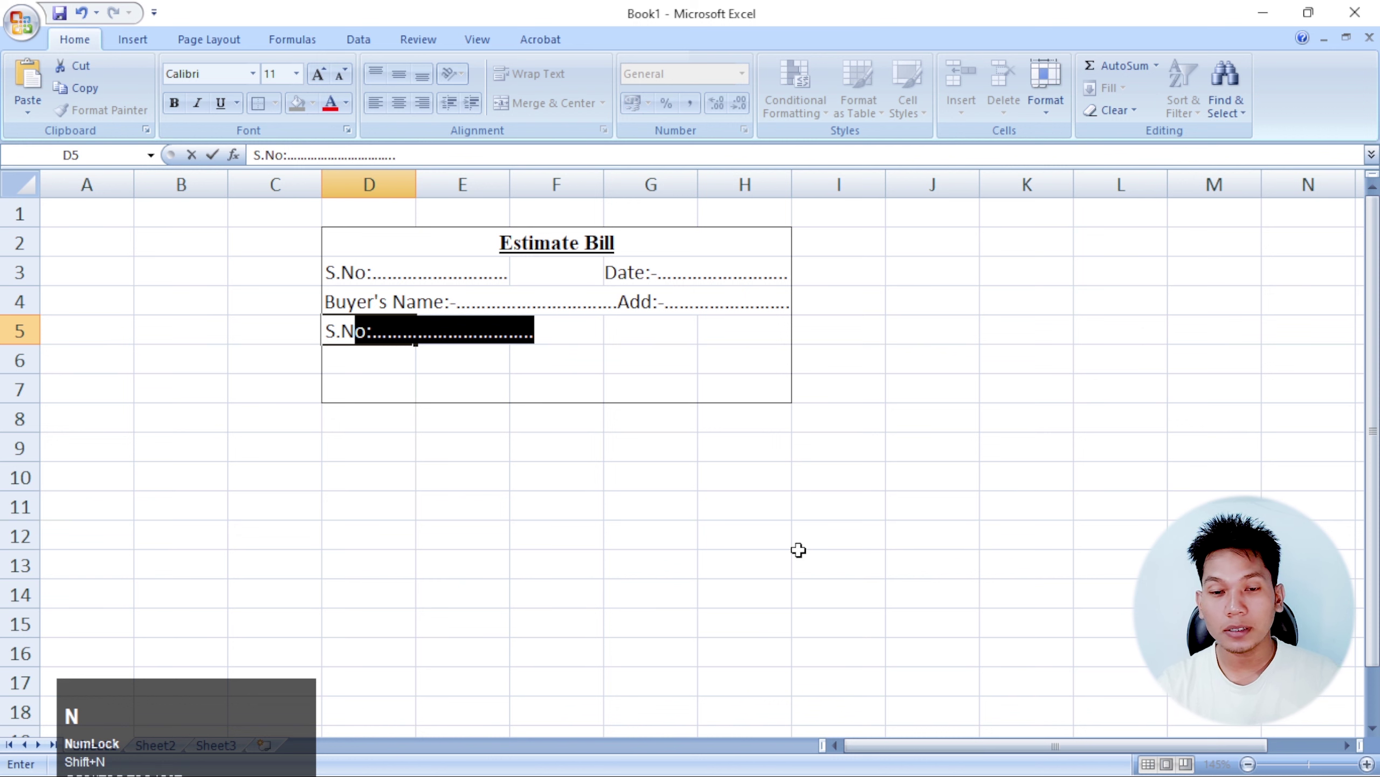
{"action": "key", "text": "Return"}
{"action": "left_click", "coordinate": [371, 330]}
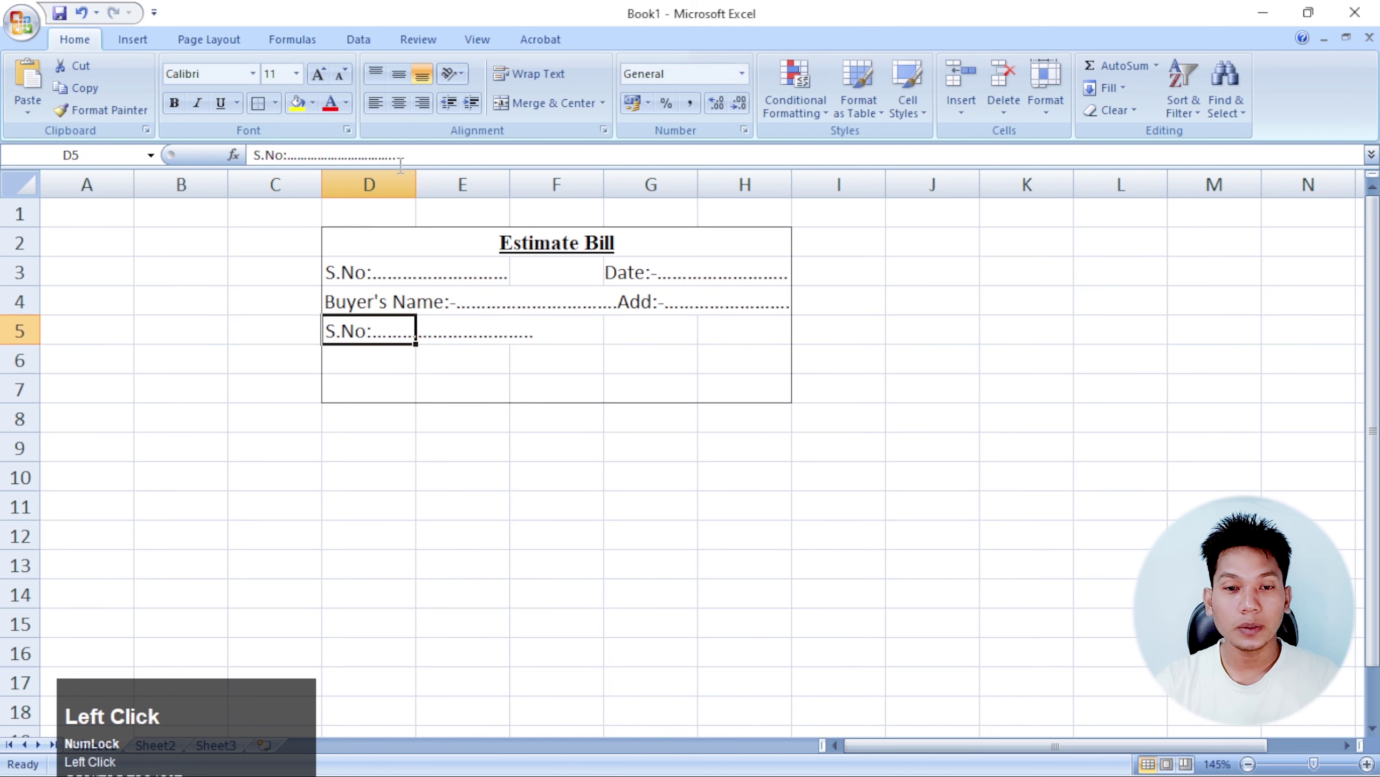
{"action": "left_click_drag", "start_coordinate": [401, 156], "coordinate": [284, 156]}
{"action": "key", "text": "BackSpace"}
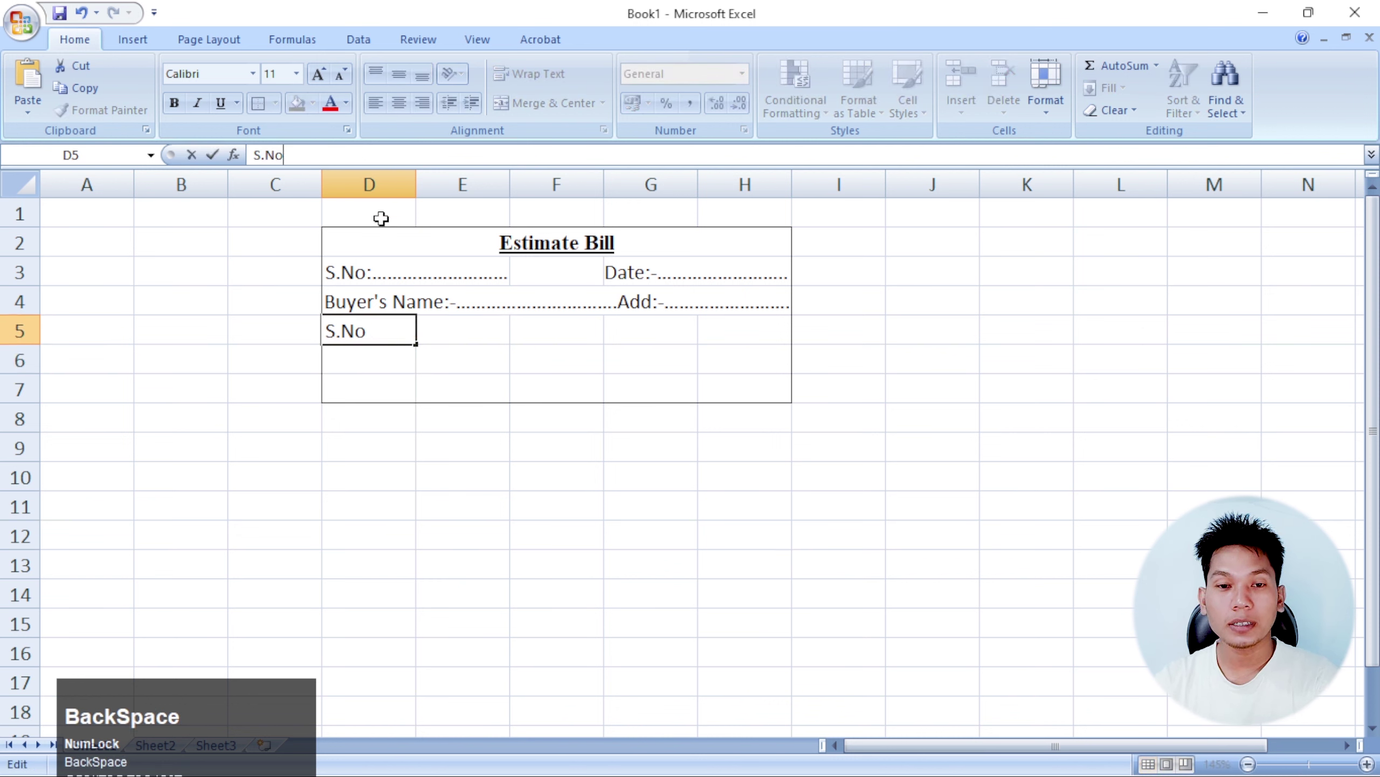
{"action": "key", "text": "Return"}
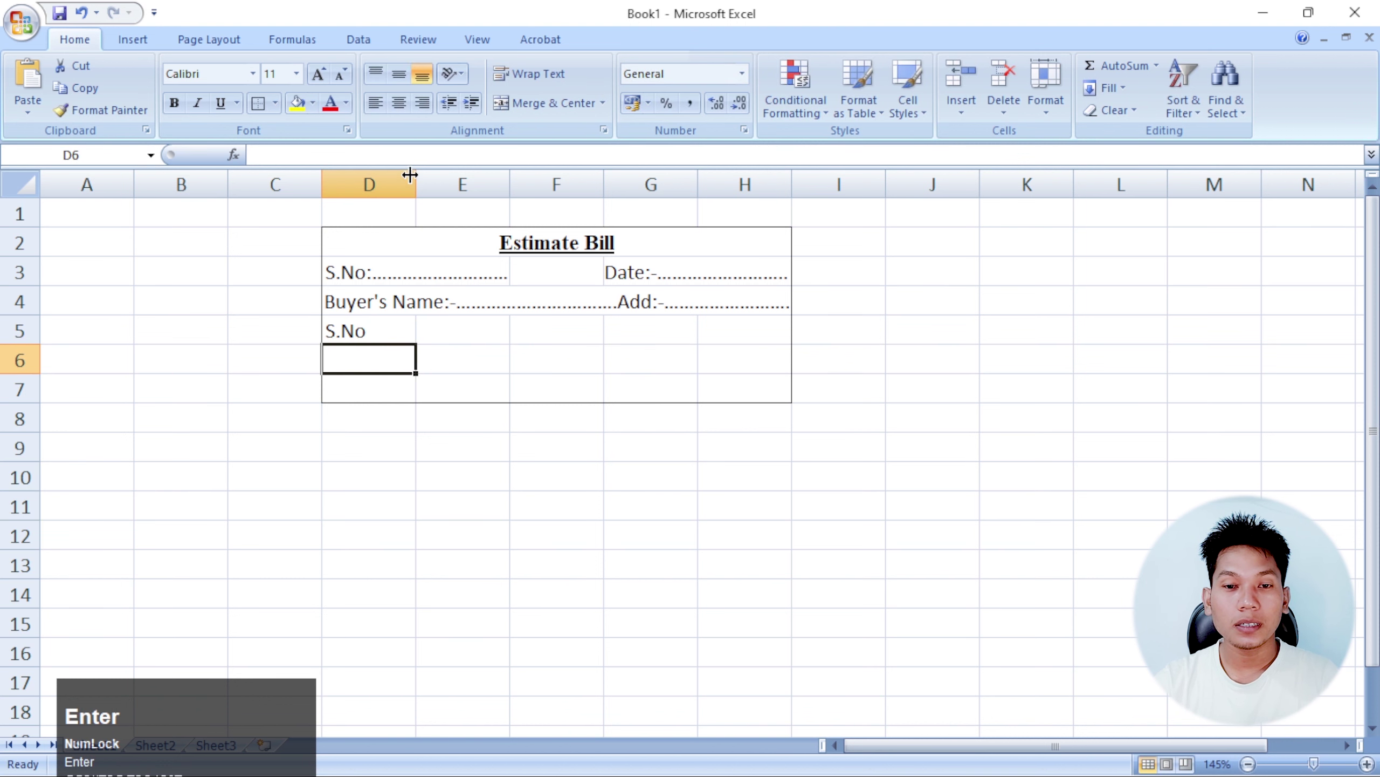
{"action": "left_click_drag", "start_coordinate": [410, 175], "coordinate": [385, 184]}
Enter the column headings "Paricular" in E5 and "QTY" in F5.
{"action": "key", "text": "Up"}
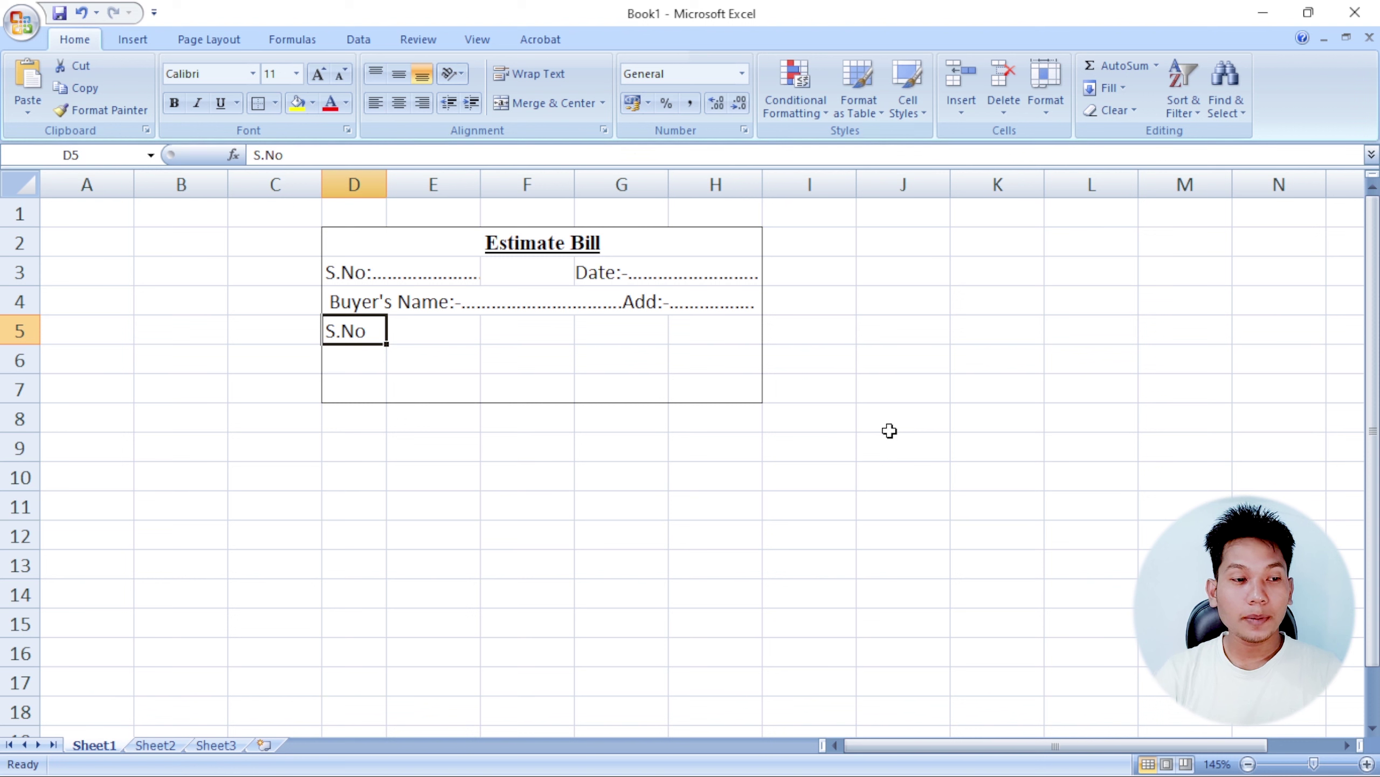
{"action": "key", "text": "Tab"}
{"action": "type", "text": "P"}
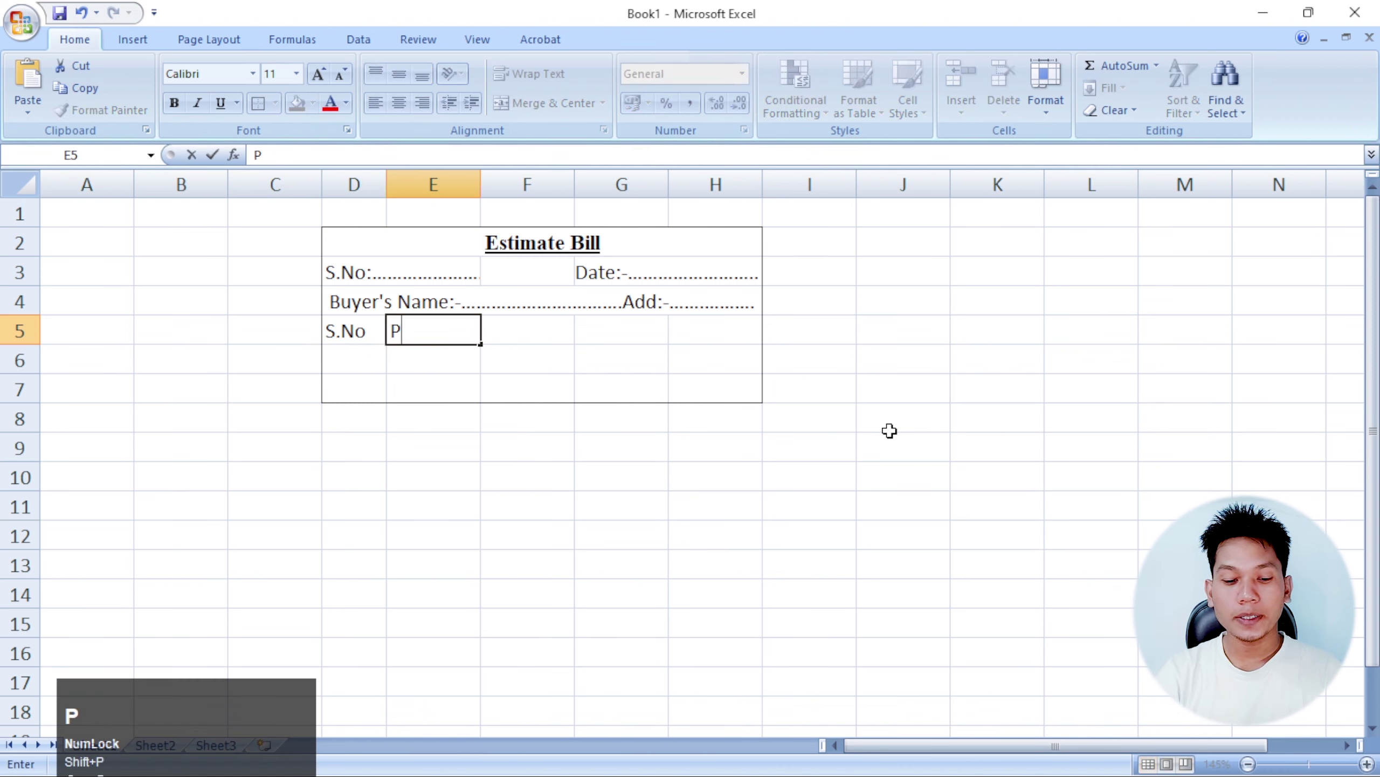
{"action": "type", "text": "aricular"}
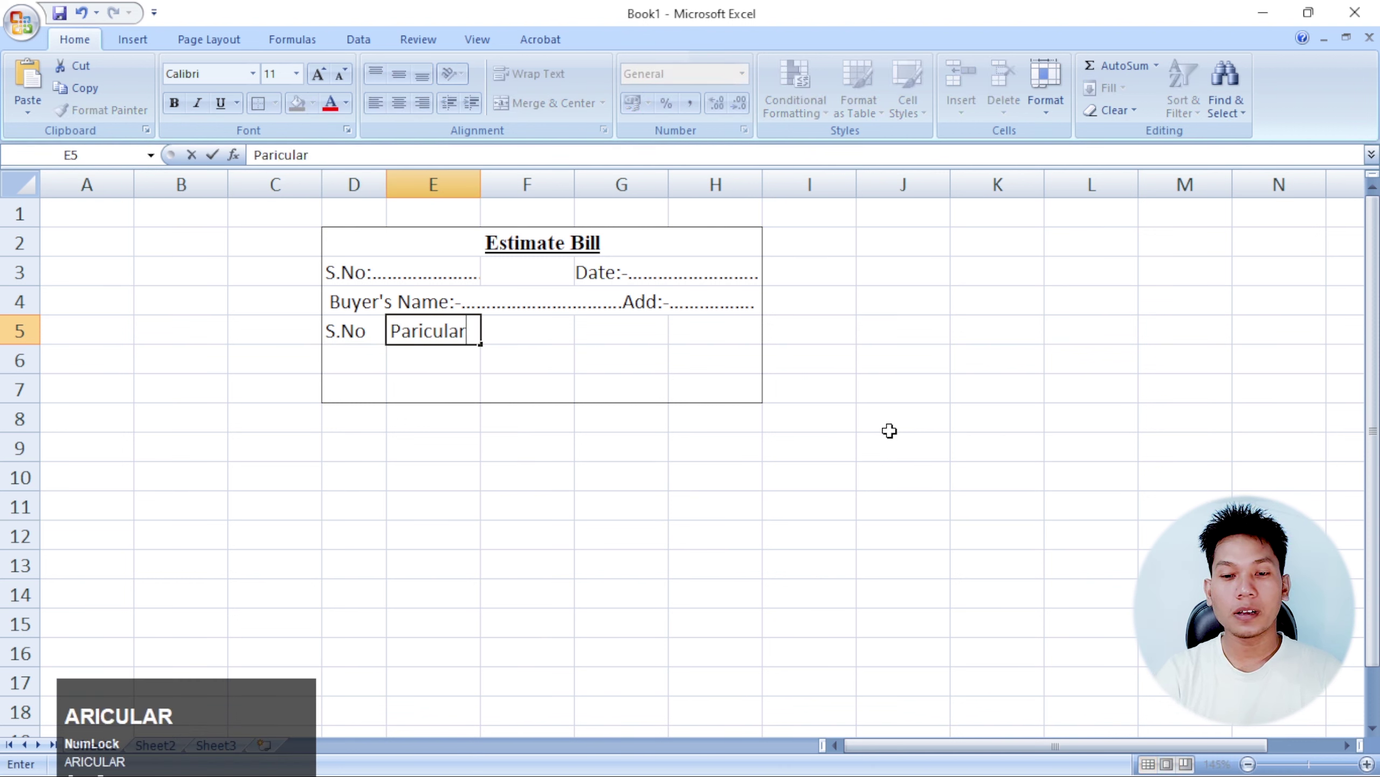
{"action": "key", "text": "Tab"}
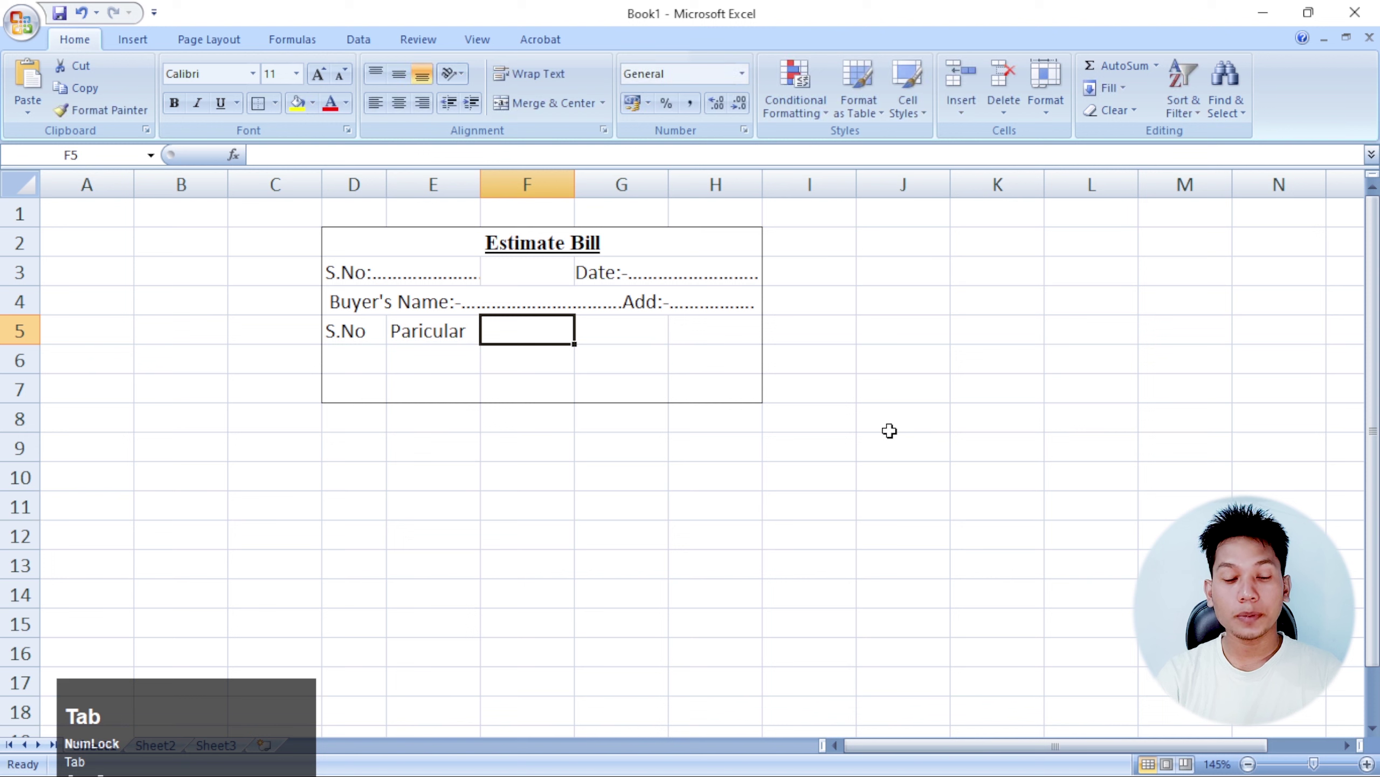
{"action": "type", "text": "QTY"}
{"action": "key", "text": "Tab"}
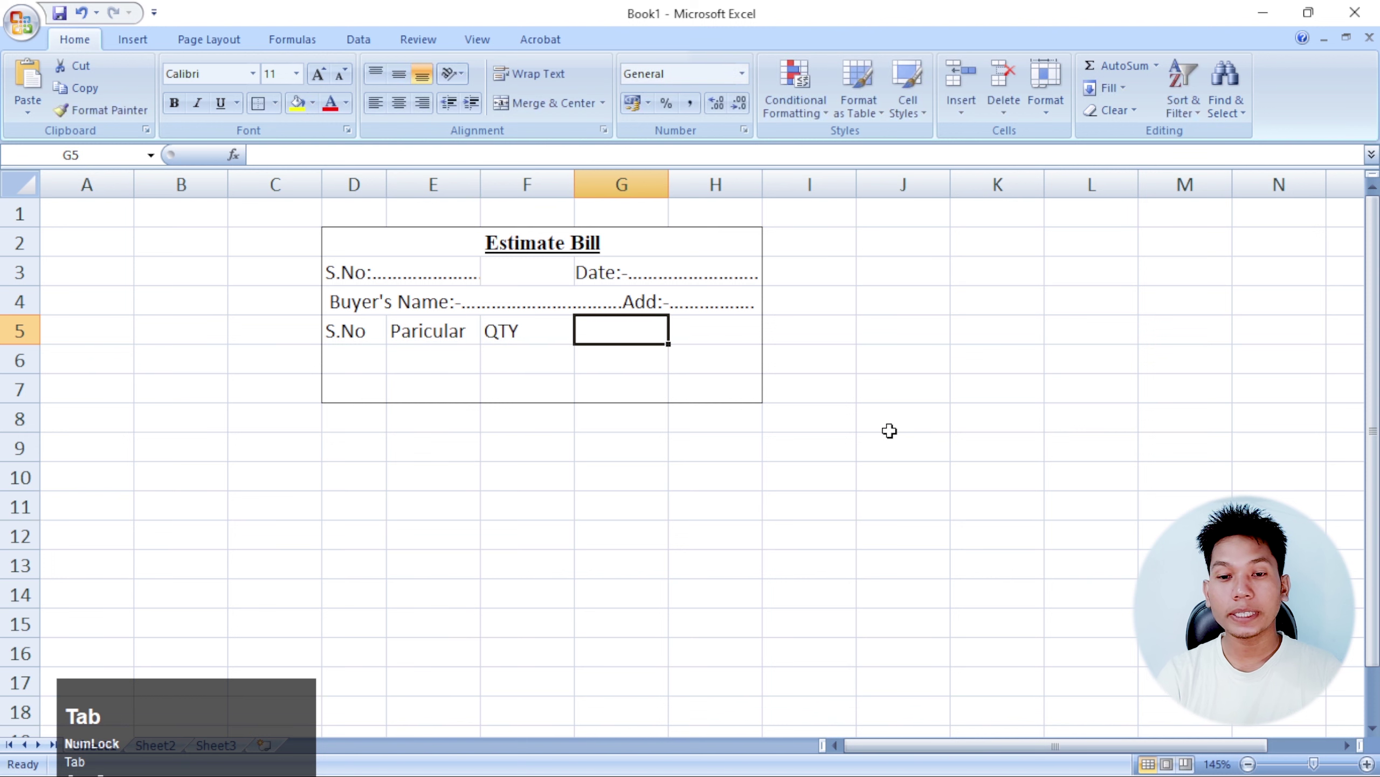
Enter the column headings "Rate" in G5 and "Aount" in H5.
{"action": "type", "text": "Rate"}
{"action": "key", "text": "Tab"}
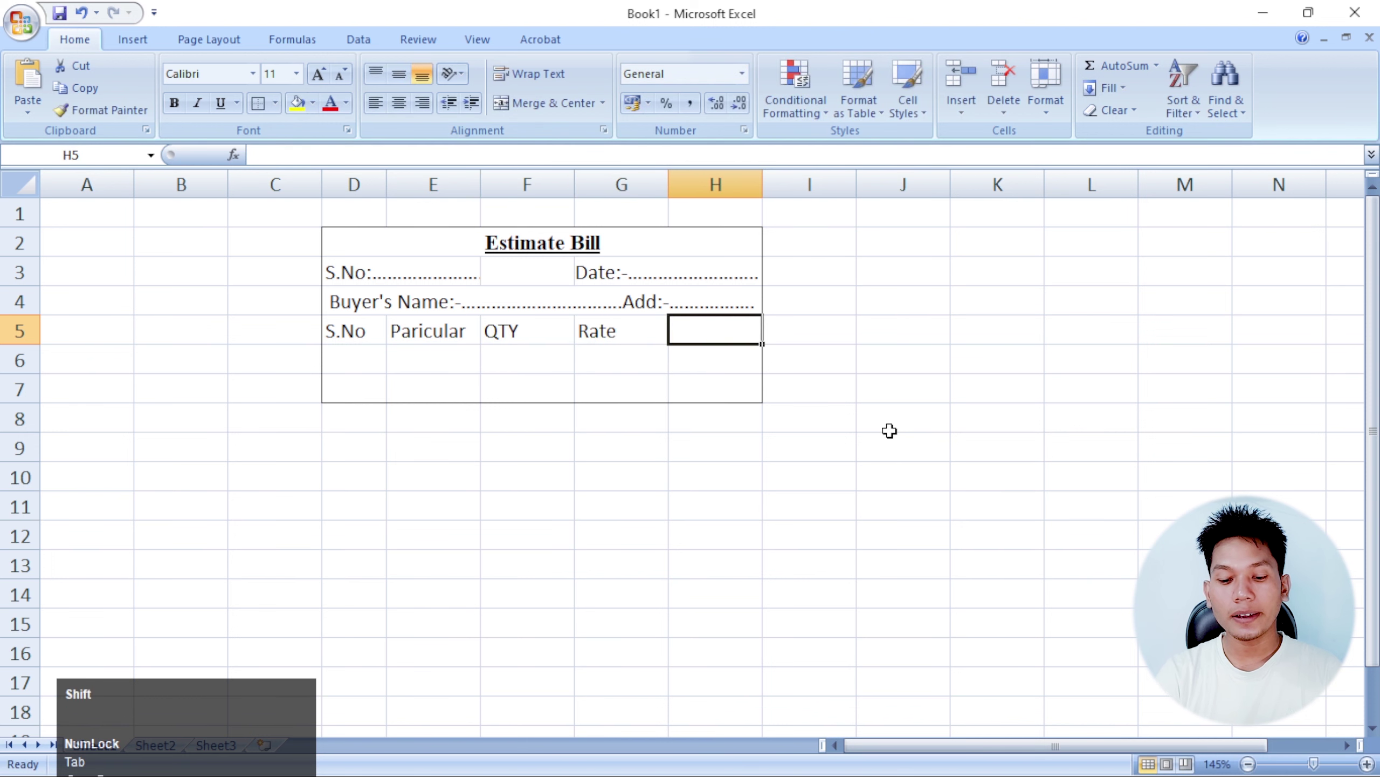
{"action": "type", "text": "Aount"}
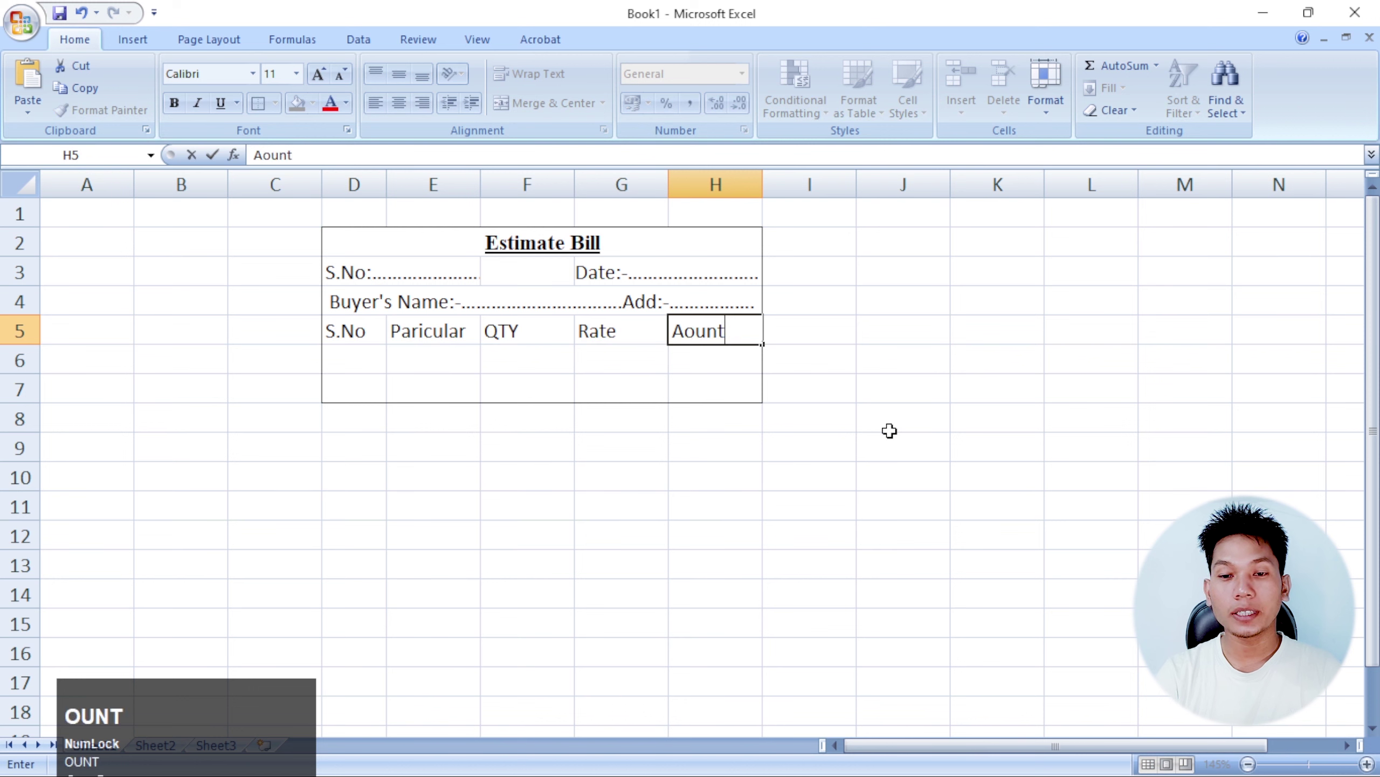
{"action": "key", "text": "Return"}
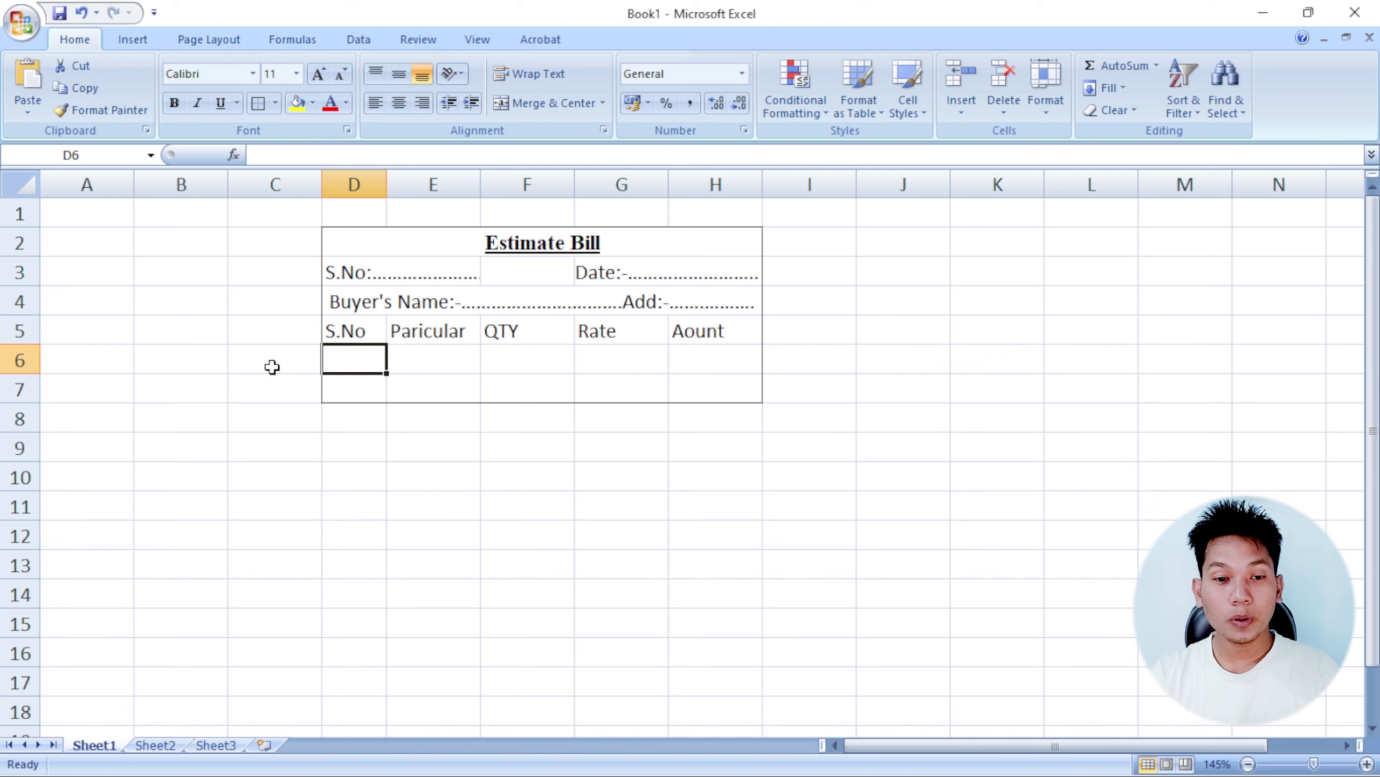
Increase the height of row 6 to make a tall blank item area under the column headings.
{"action": "left_click_drag", "start_coordinate": [357, 354], "coordinate": [684, 362]}
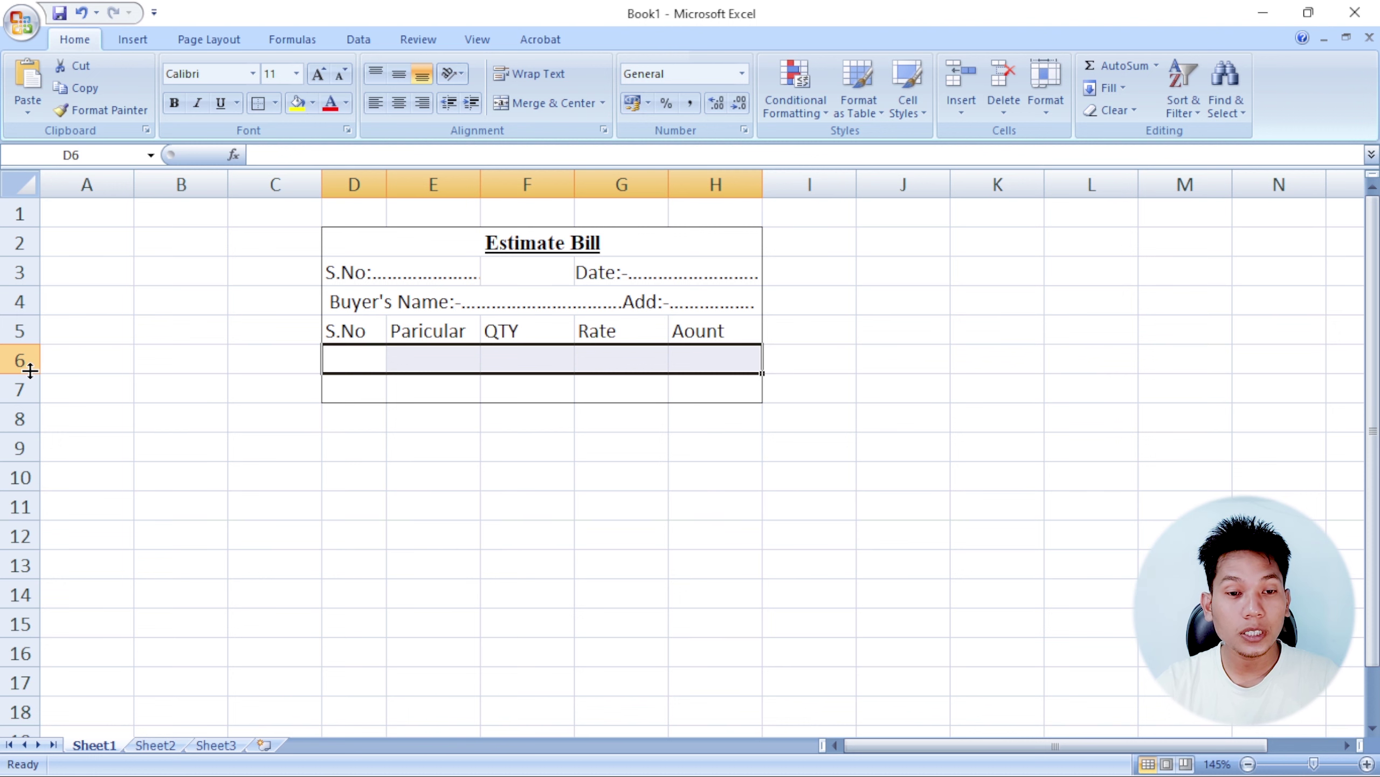
{"action": "left_click_drag", "start_coordinate": [30, 371], "coordinate": [54, 643]}
{"action": "left_click", "coordinate": [617, 447]}
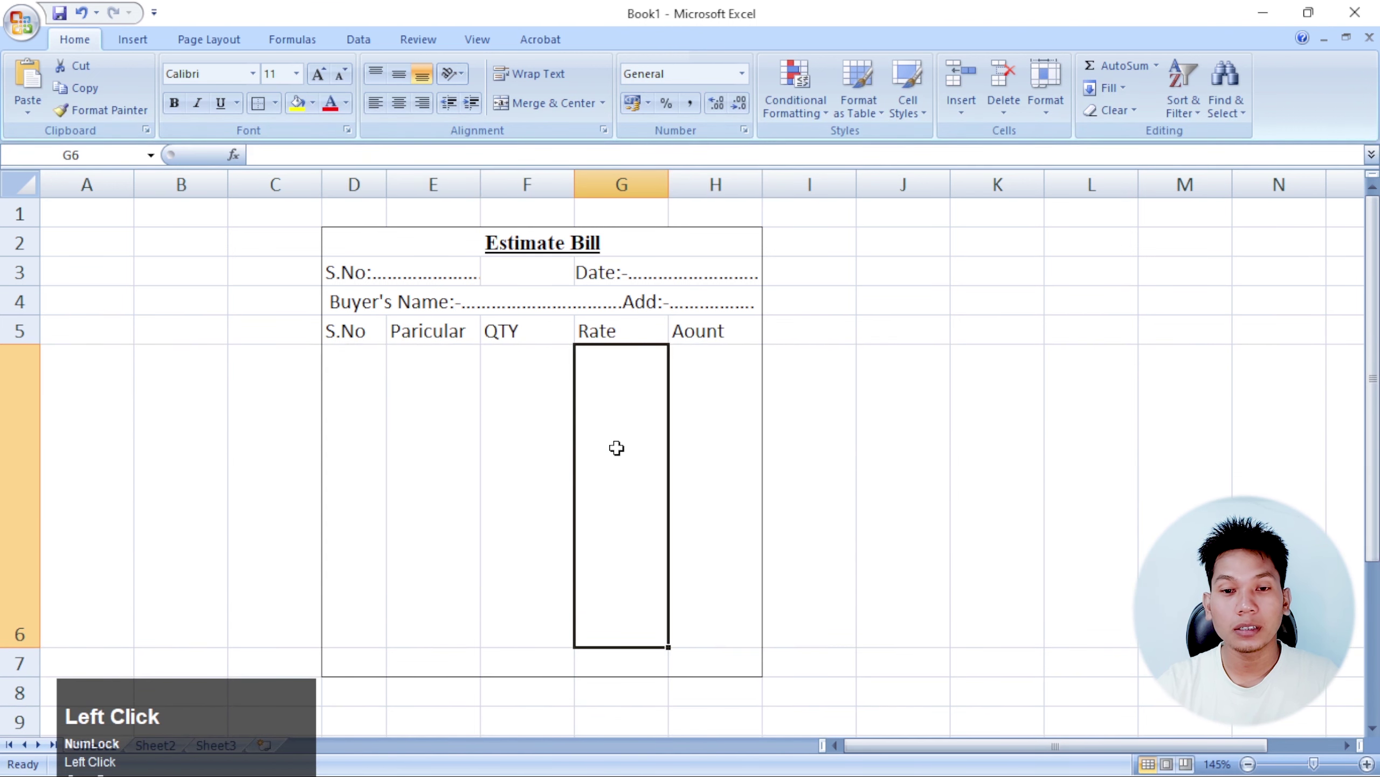
{"action": "scroll", "coordinate": [783, 392], "scroll_direction": "down", "scroll_amount": 3}
{"action": "scroll", "coordinate": [486, 445], "scroll_direction": "up", "scroll_amount": 3}
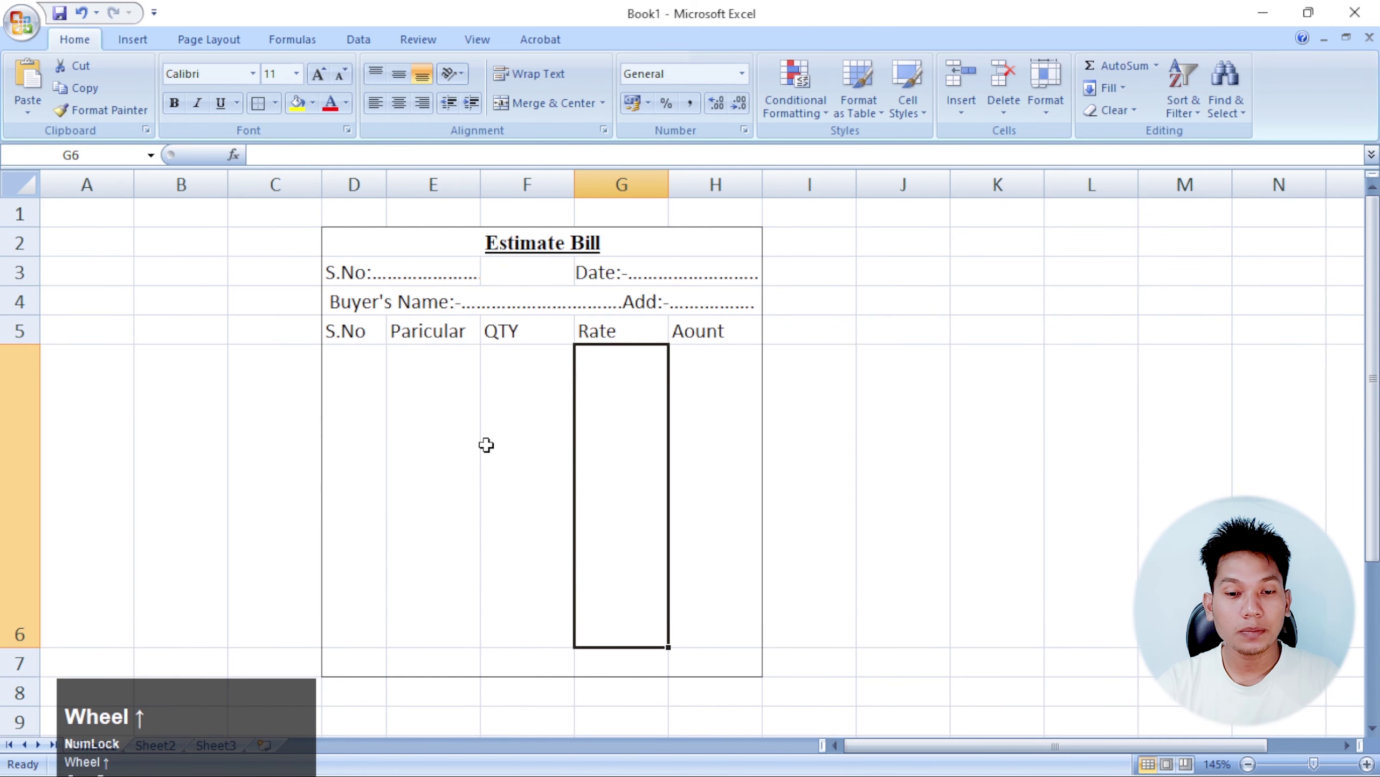
{"action": "left_click_drag", "start_coordinate": [21, 647], "coordinate": [23, 673]}
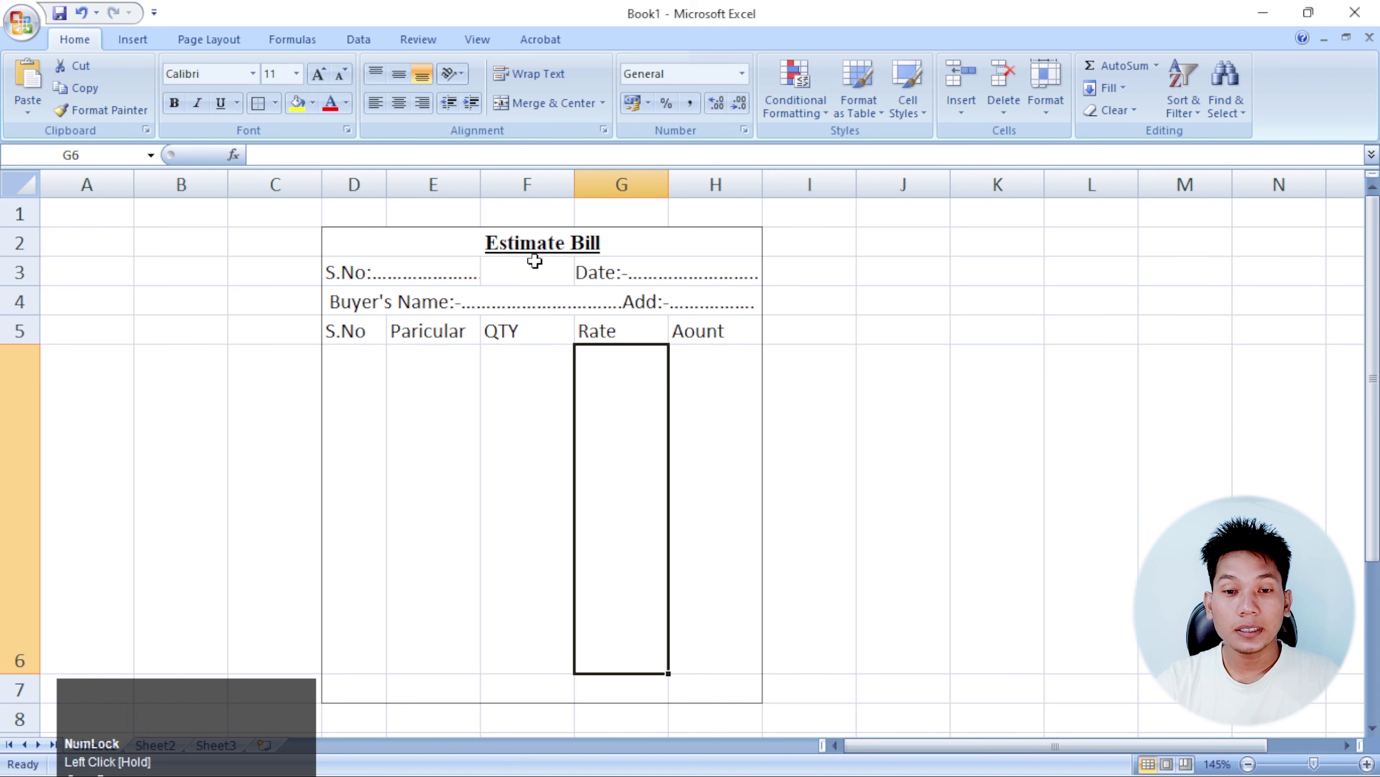
Widen column E for the particulars and narrow columns D, F, G and H to suit their headings.
{"action": "left_click_drag", "start_coordinate": [386, 185], "coordinate": [368, 186]}
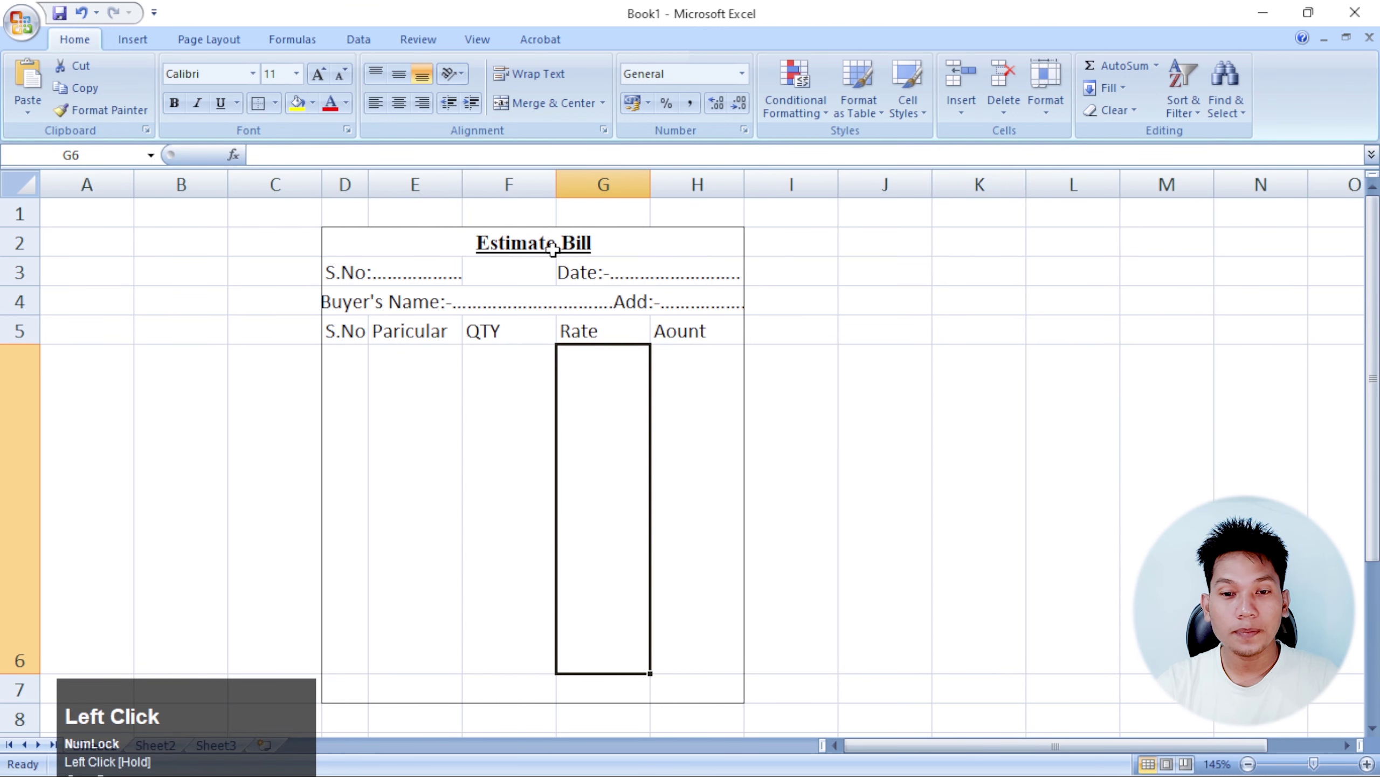
{"action": "left_click_drag", "start_coordinate": [468, 183], "coordinate": [514, 185]}
{"action": "left_click_drag", "start_coordinate": [608, 184], "coordinate": [581, 185]}
{"action": "left_click_drag", "start_coordinate": [678, 175], "coordinate": [652, 181]}
{"action": "left_click", "coordinate": [701, 385]}
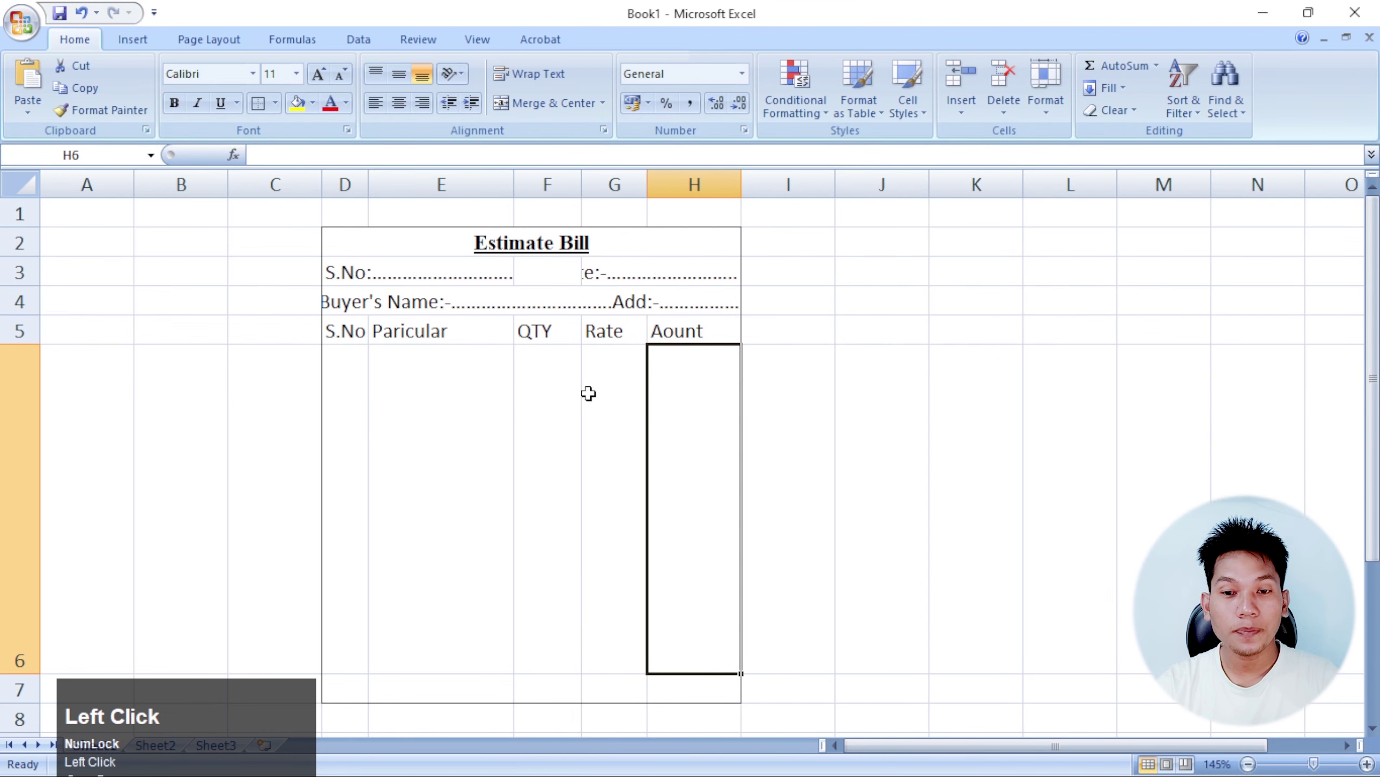
{"action": "left_click_drag", "start_coordinate": [741, 180], "coordinate": [736, 180]}
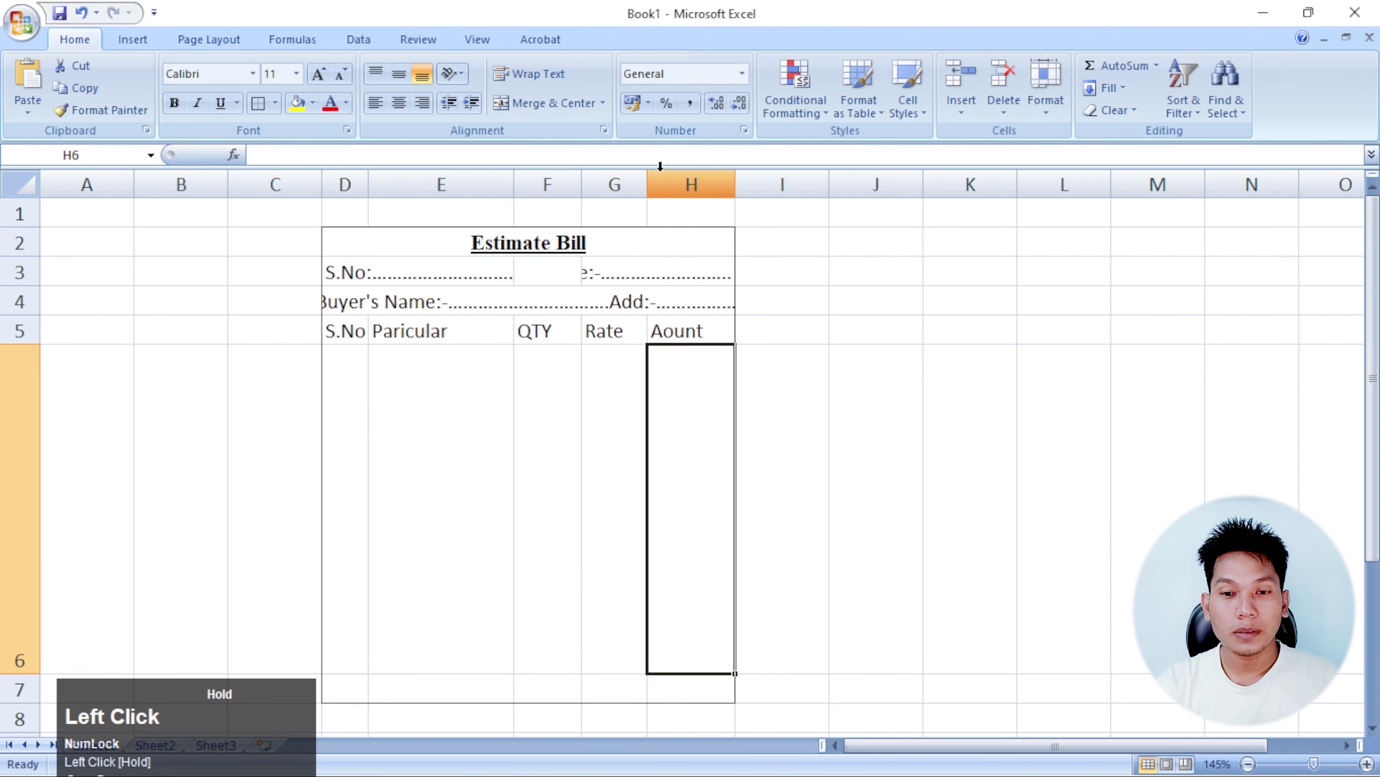
{"action": "left_click_drag", "start_coordinate": [581, 181], "coordinate": [620, 184]}
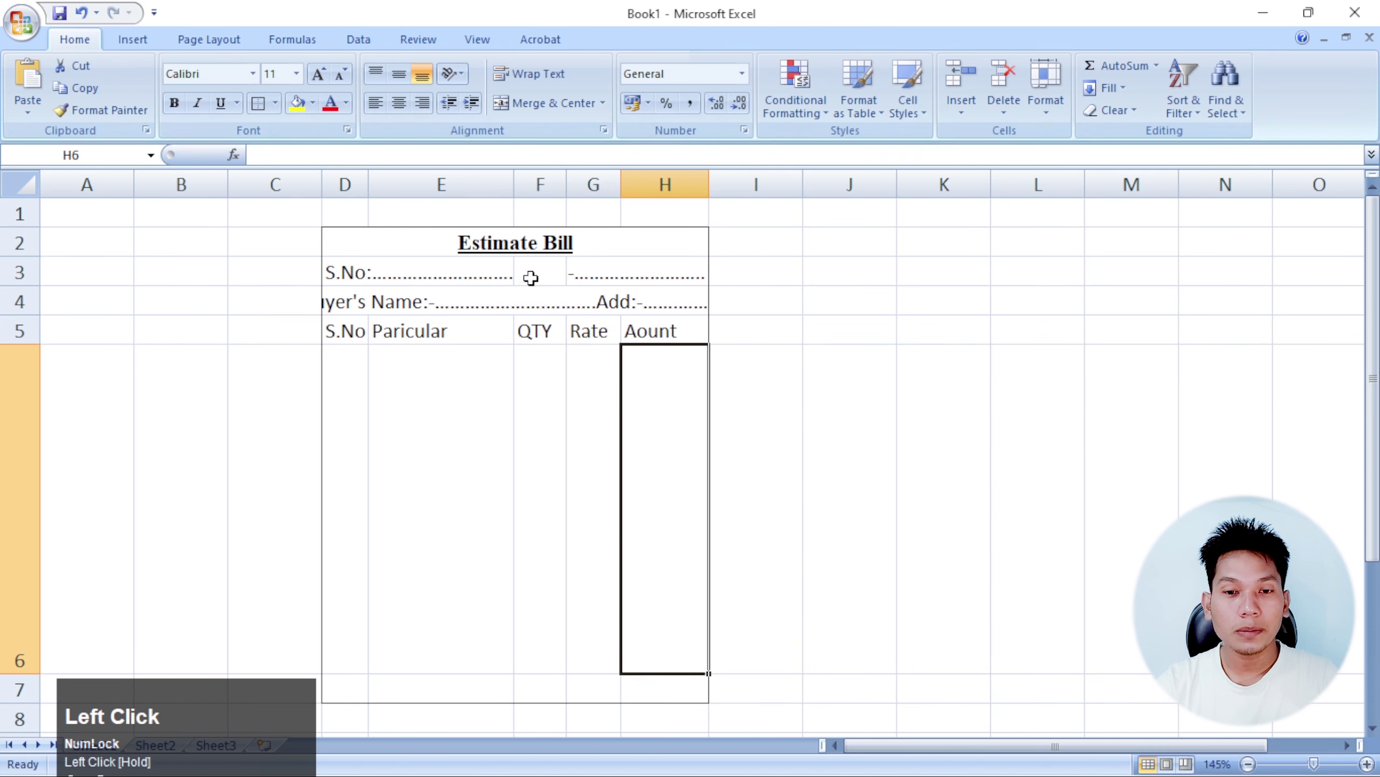
Adjust the number of dots after "Date:-" in G3 so the whole field fits its merged cell.
{"action": "double_click", "coordinate": [644, 272]}
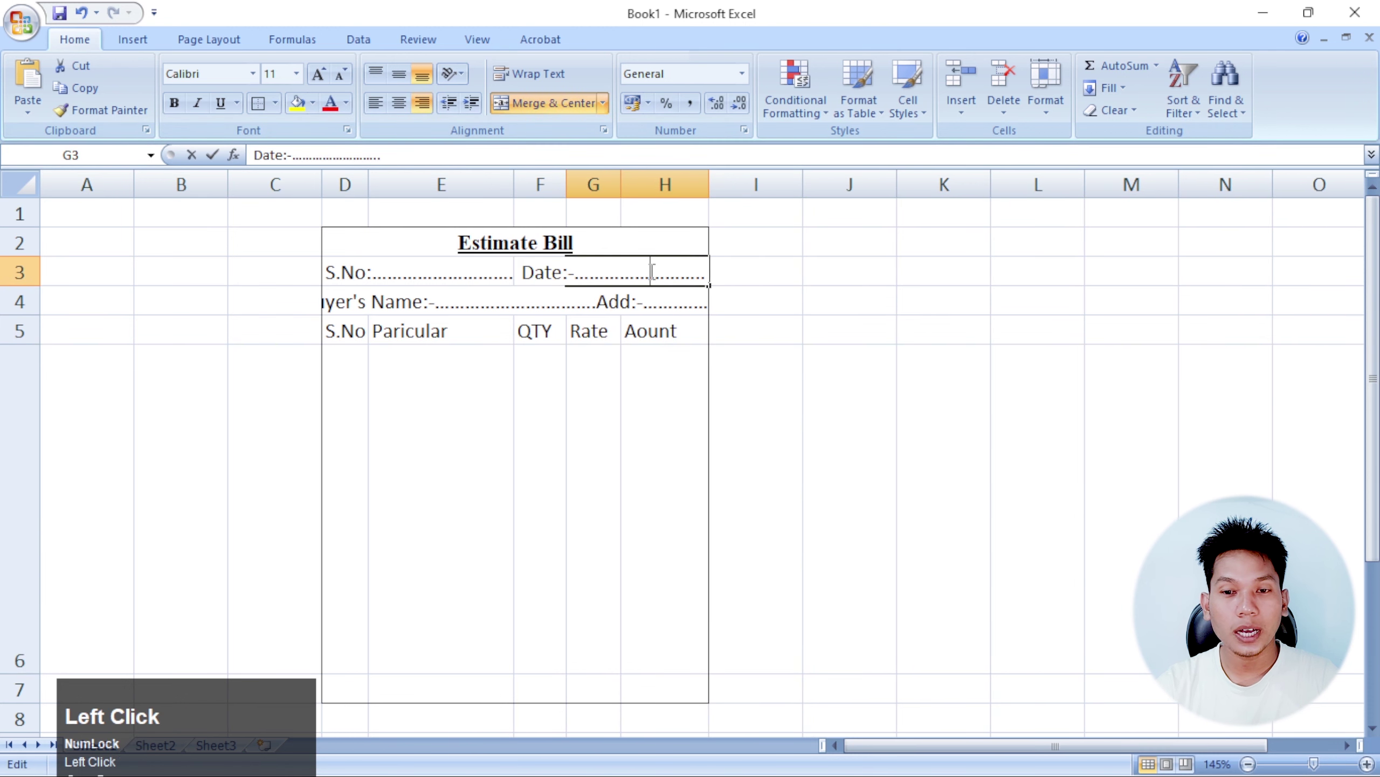
{"action": "key", "text": "BackSpace"}
{"action": "left_click", "coordinate": [609, 375]}
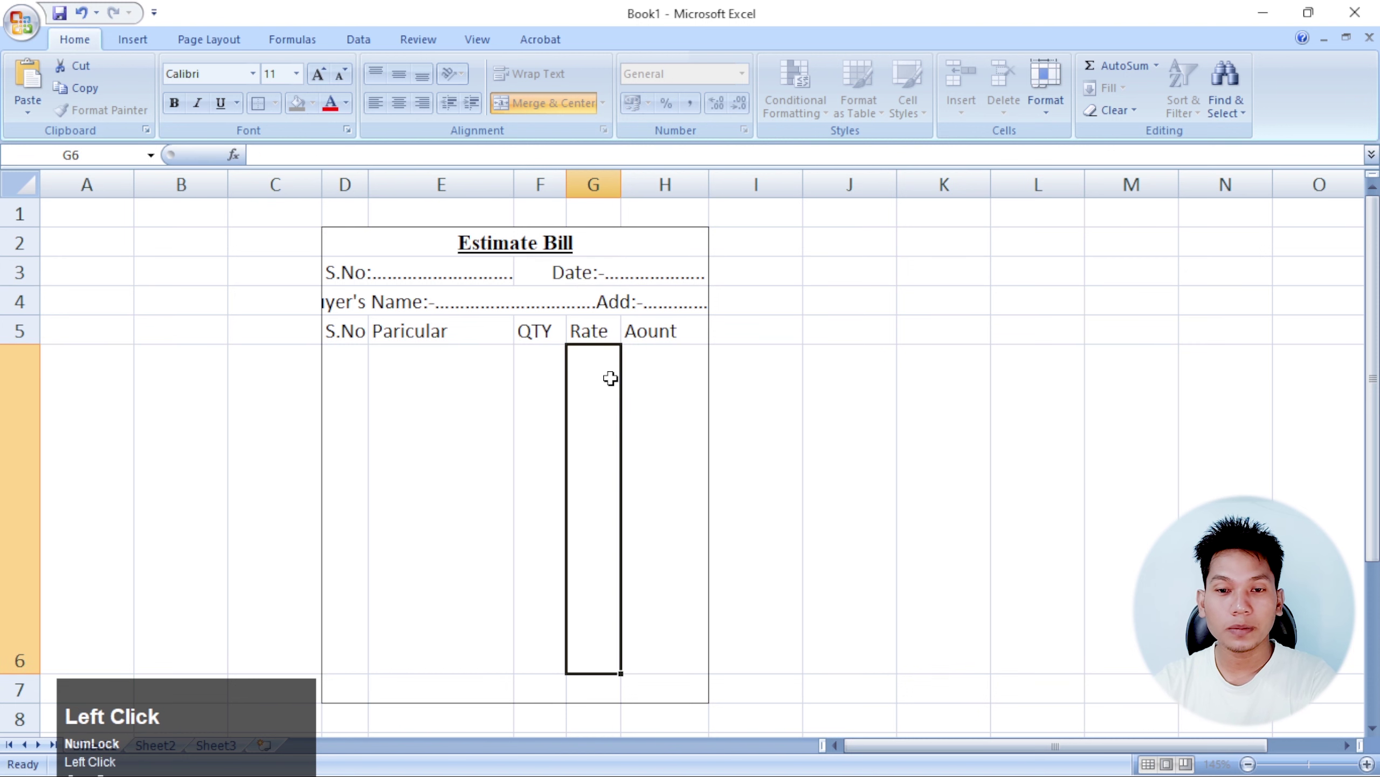
{"action": "double_click", "coordinate": [680, 268]}
{"action": "key", "text": "BackSpace"}
{"action": "key", "text": "BackSpace"}
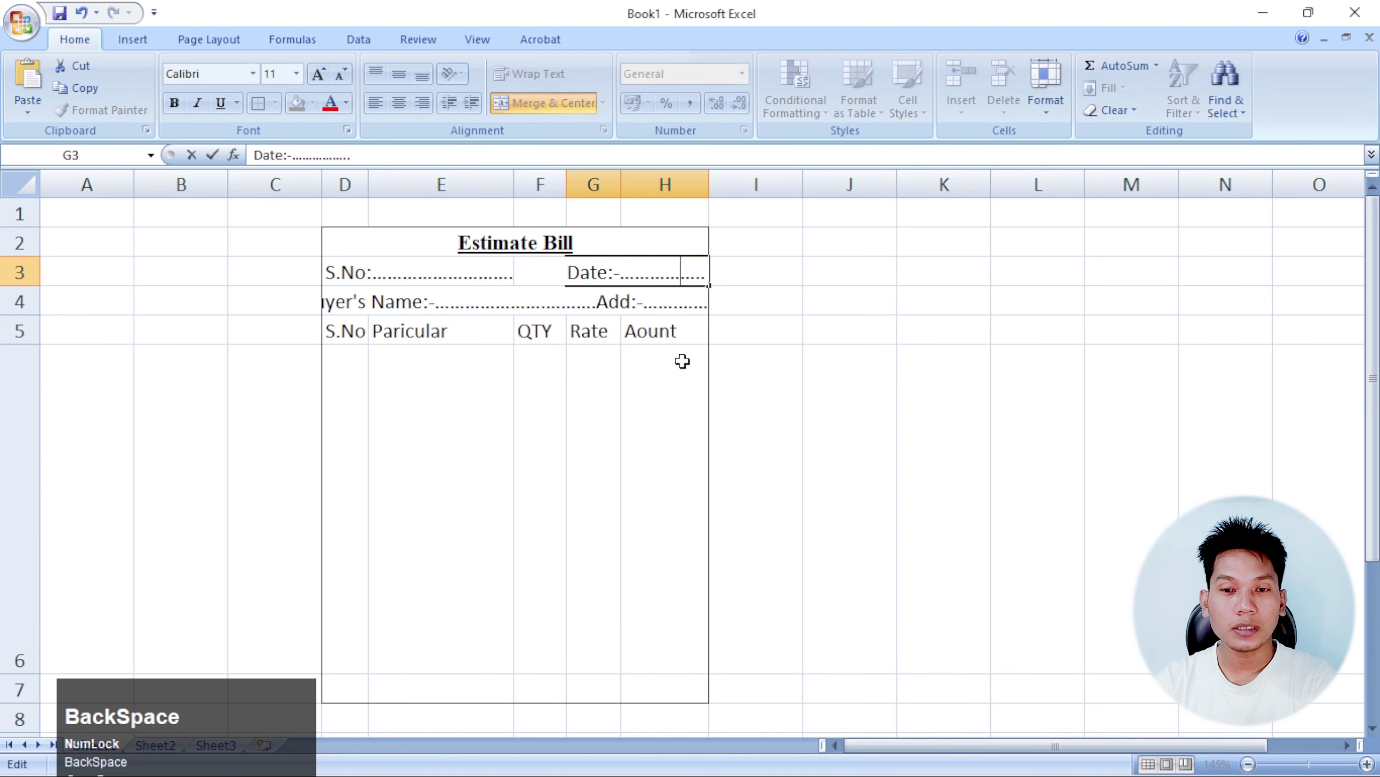
{"action": "left_click", "coordinate": [616, 404]}
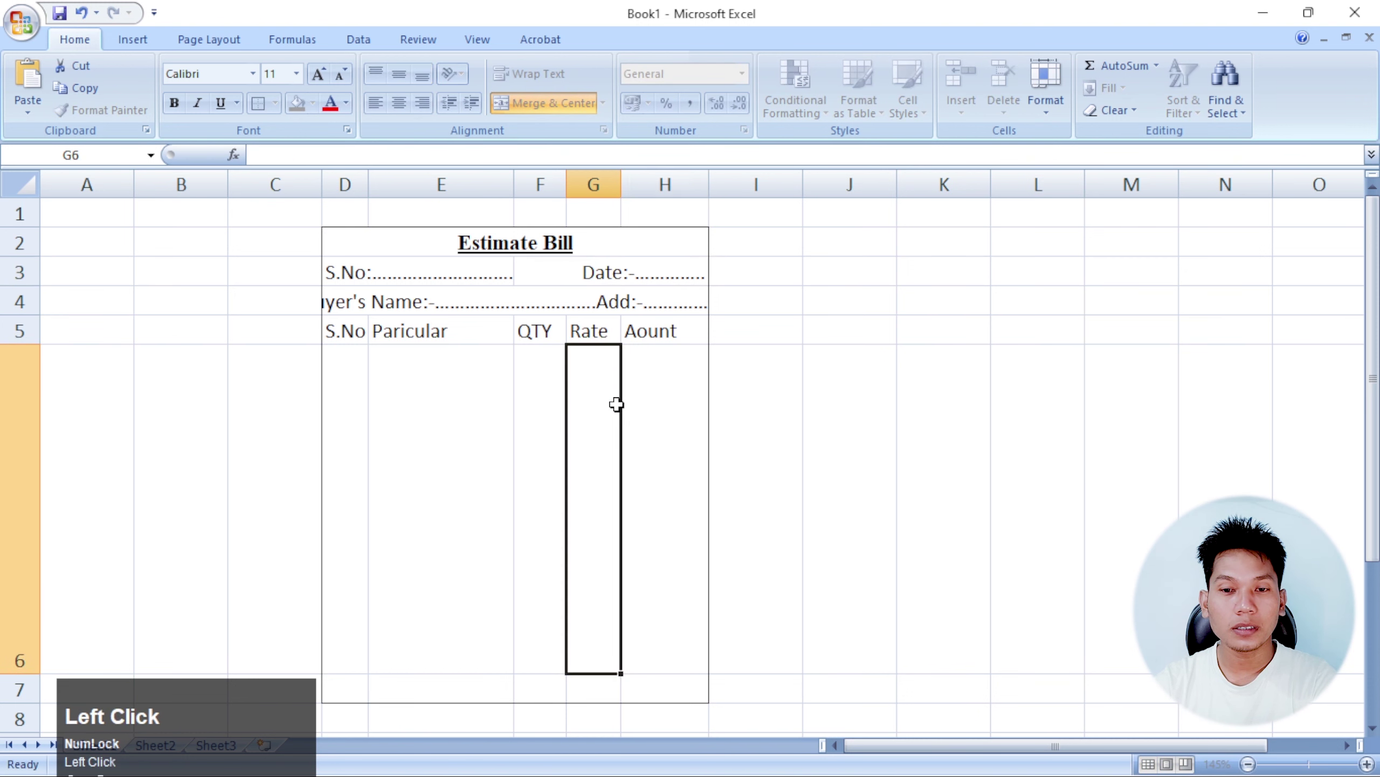
{"action": "double_click", "coordinate": [663, 275]}
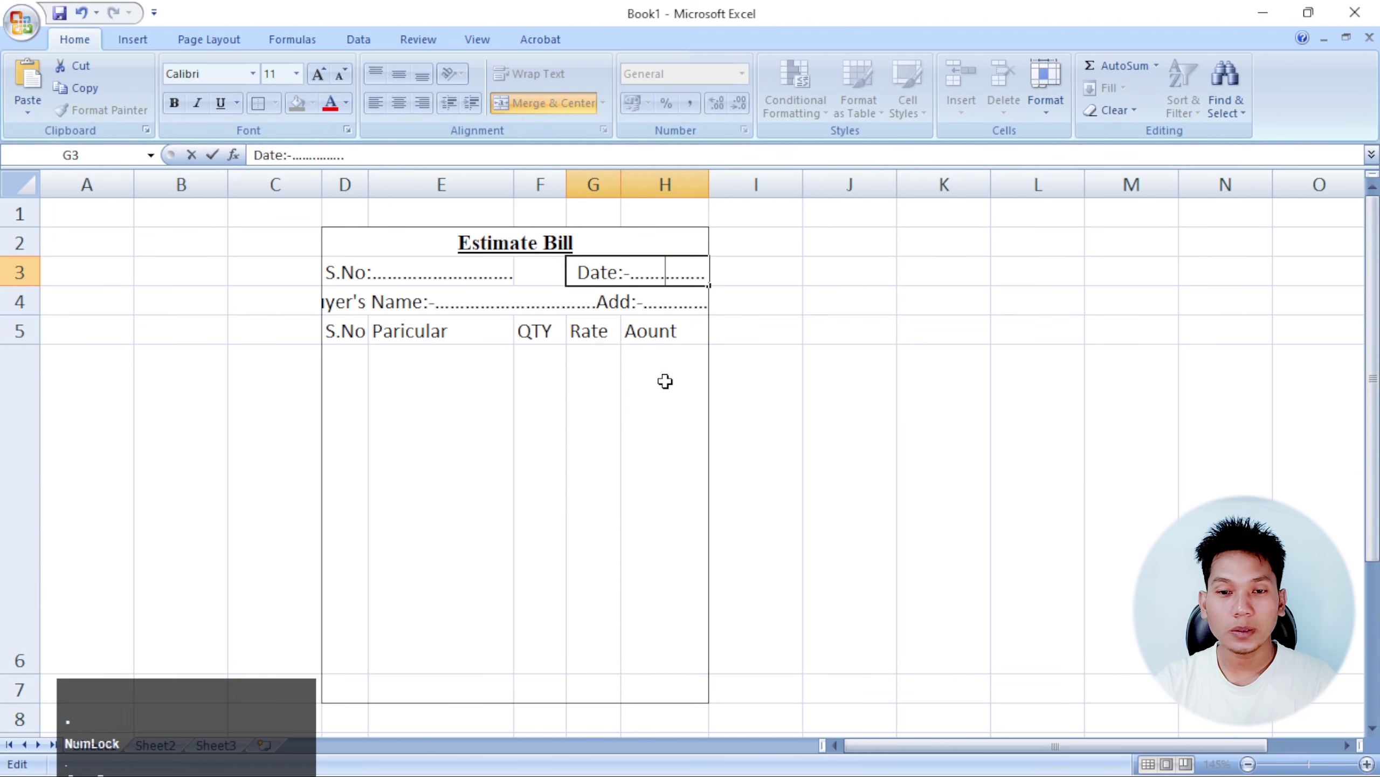
{"action": "left_click", "coordinate": [650, 403]}
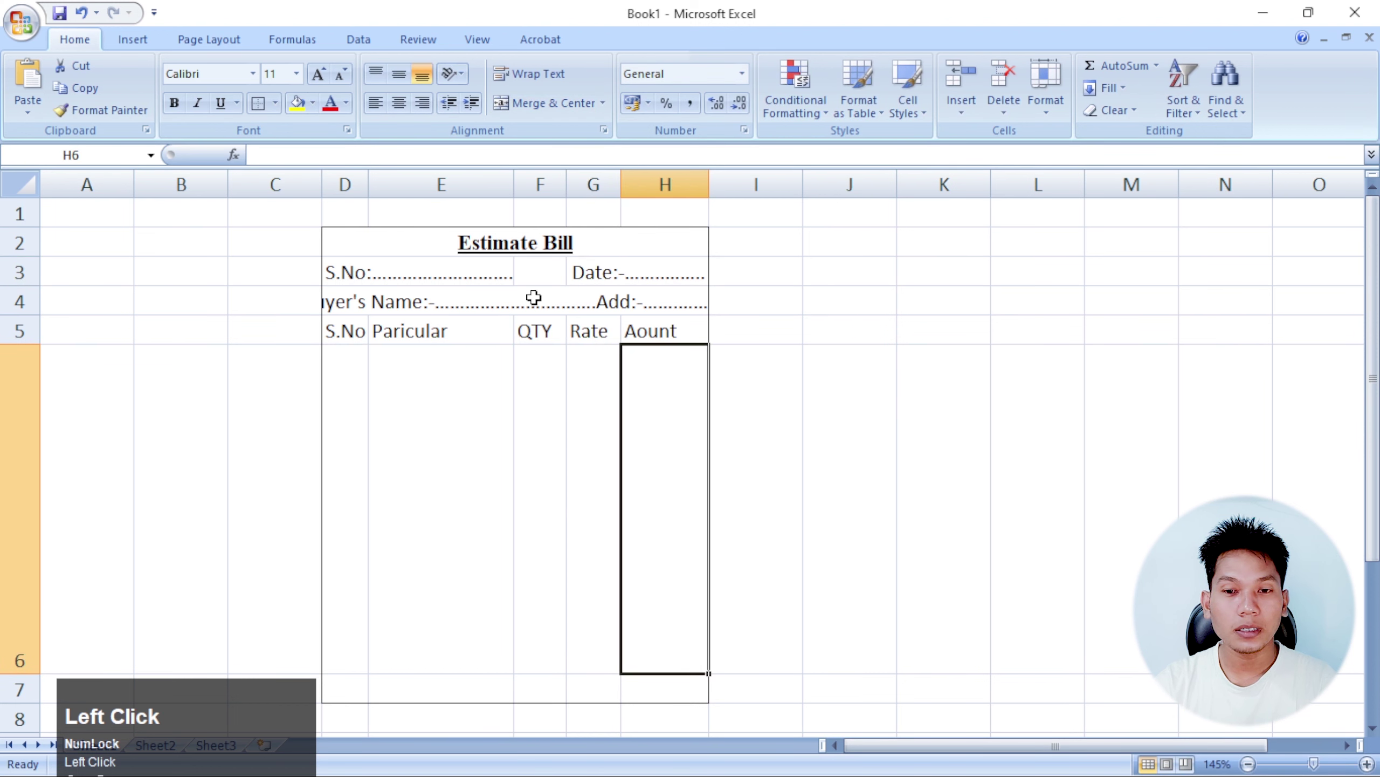
Shorten the dotted line after "Add:-" in row 4 to fit the narrowed bill width.
{"action": "double_click", "coordinate": [677, 302]}
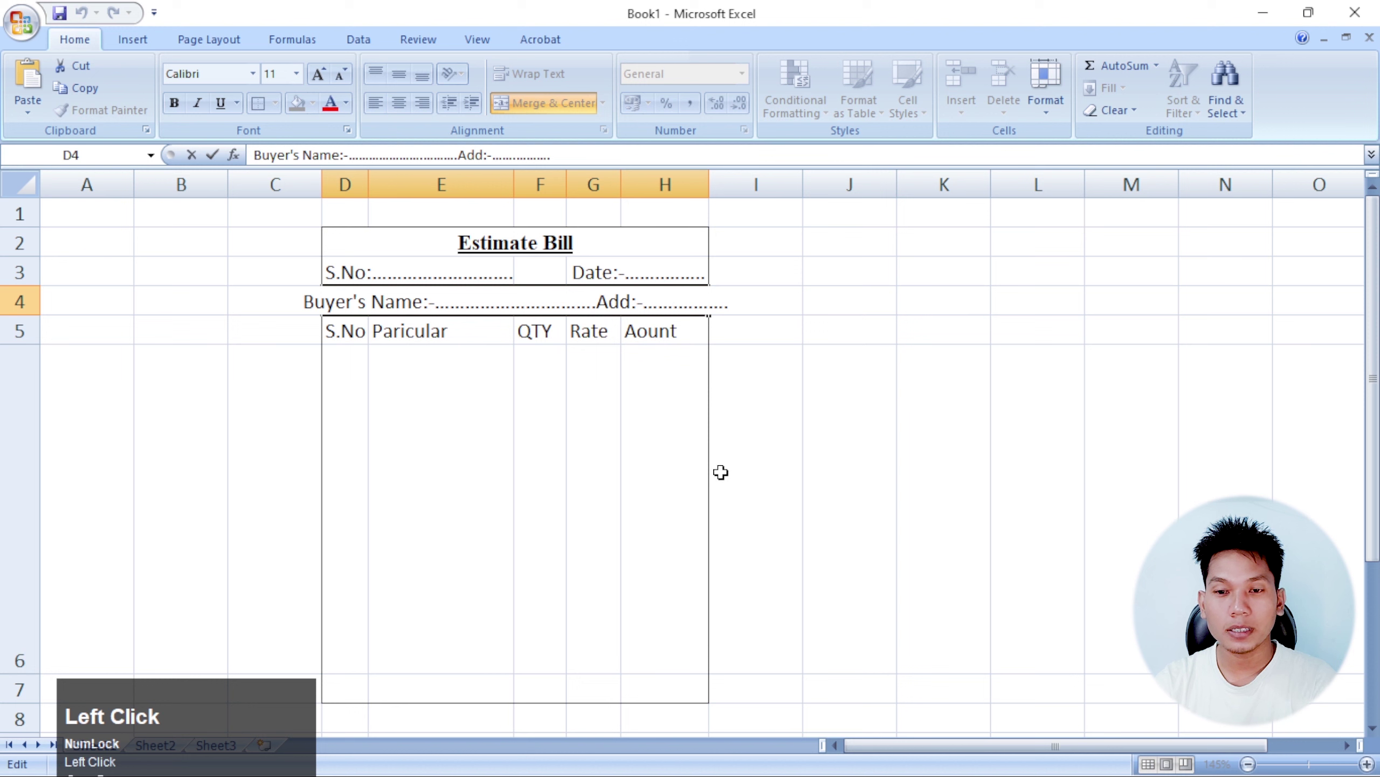
{"action": "key", "text": "BackSpace"}
{"action": "key", "text": "BackSpace"}
{"action": "key", "text": "BackSpace"}
{"action": "key", "text": "BackSpace"}
{"action": "key", "text": "BackSpace"}
{"action": "key", "text": "BackSpace"}
{"action": "key", "text": "BackSpace"}
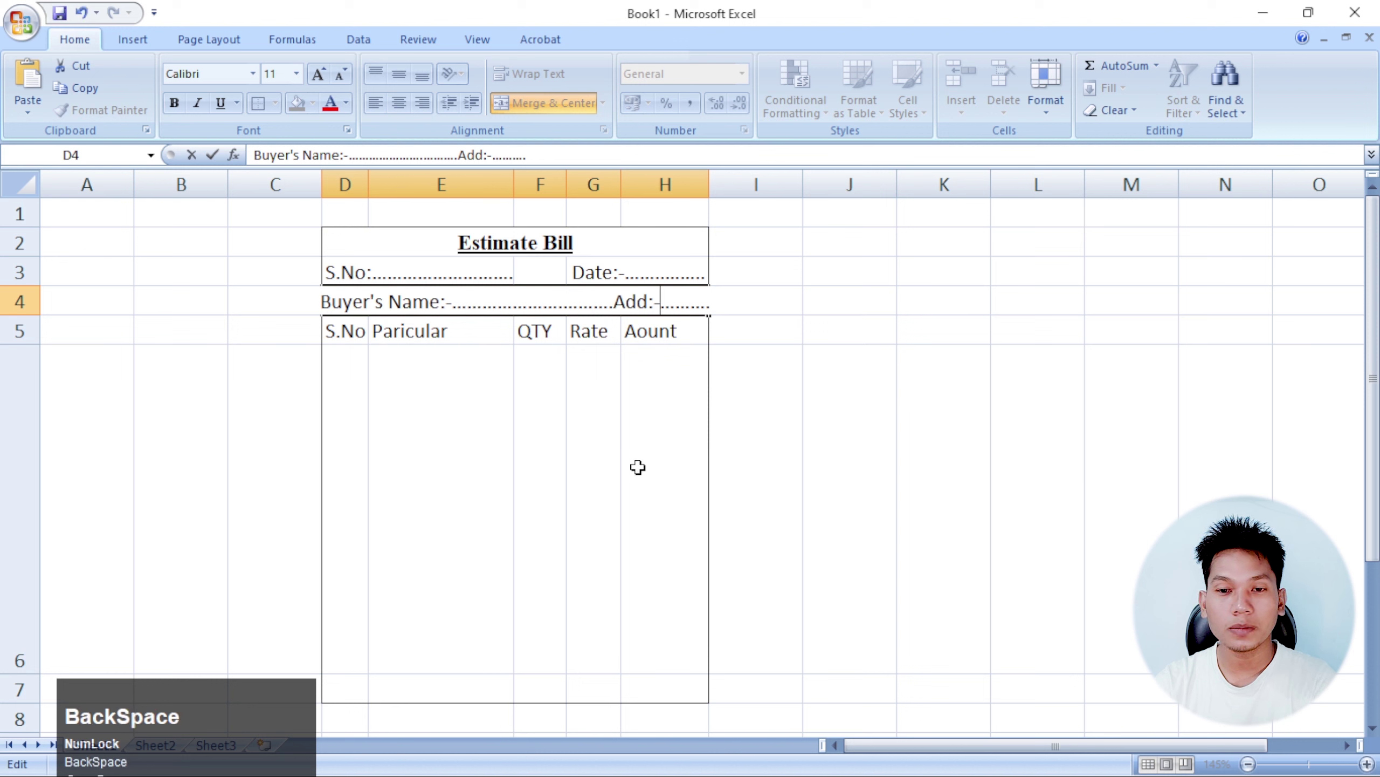
{"action": "left_click", "coordinate": [638, 467]}
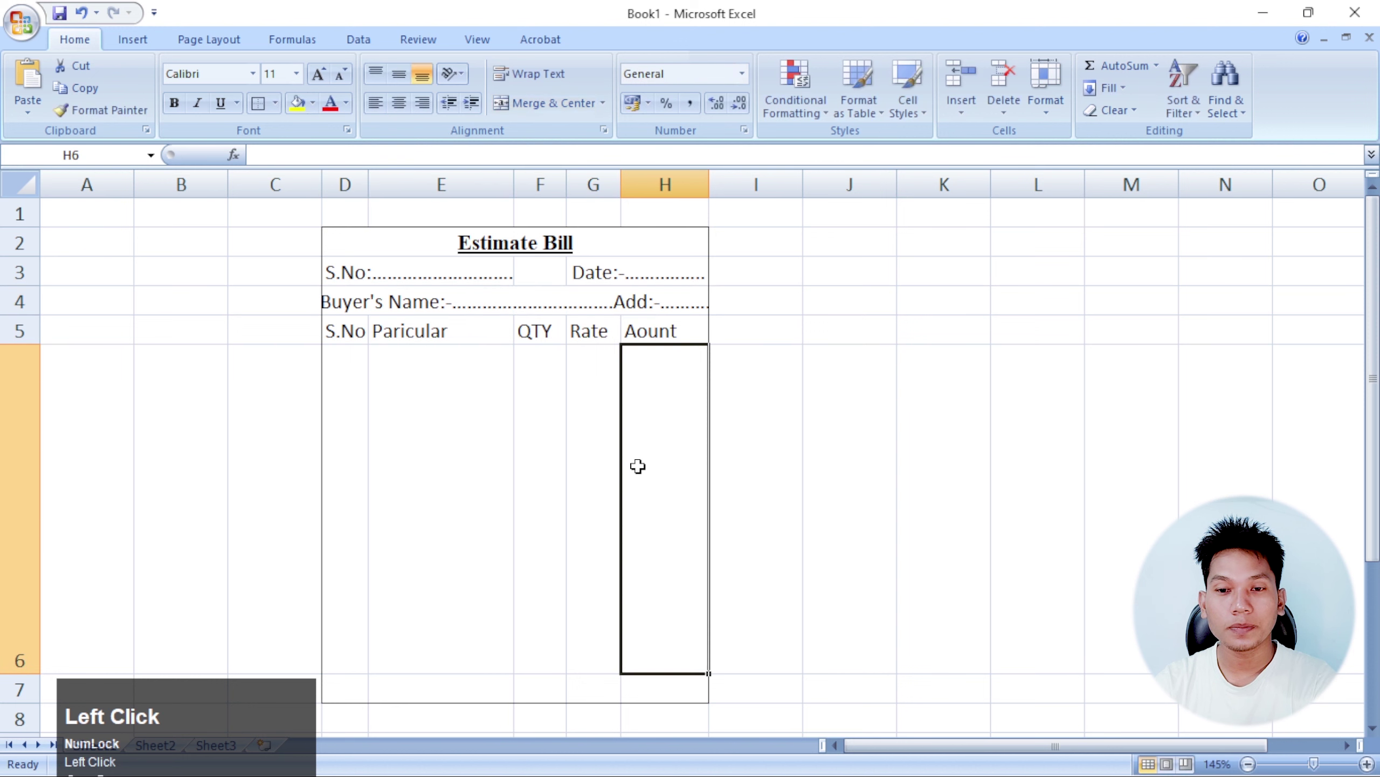
Merge D7:E7, align it right and enter "Total" in it.
{"action": "left_click", "coordinate": [489, 413]}
{"action": "left_click_drag", "start_coordinate": [351, 692], "coordinate": [409, 687]}
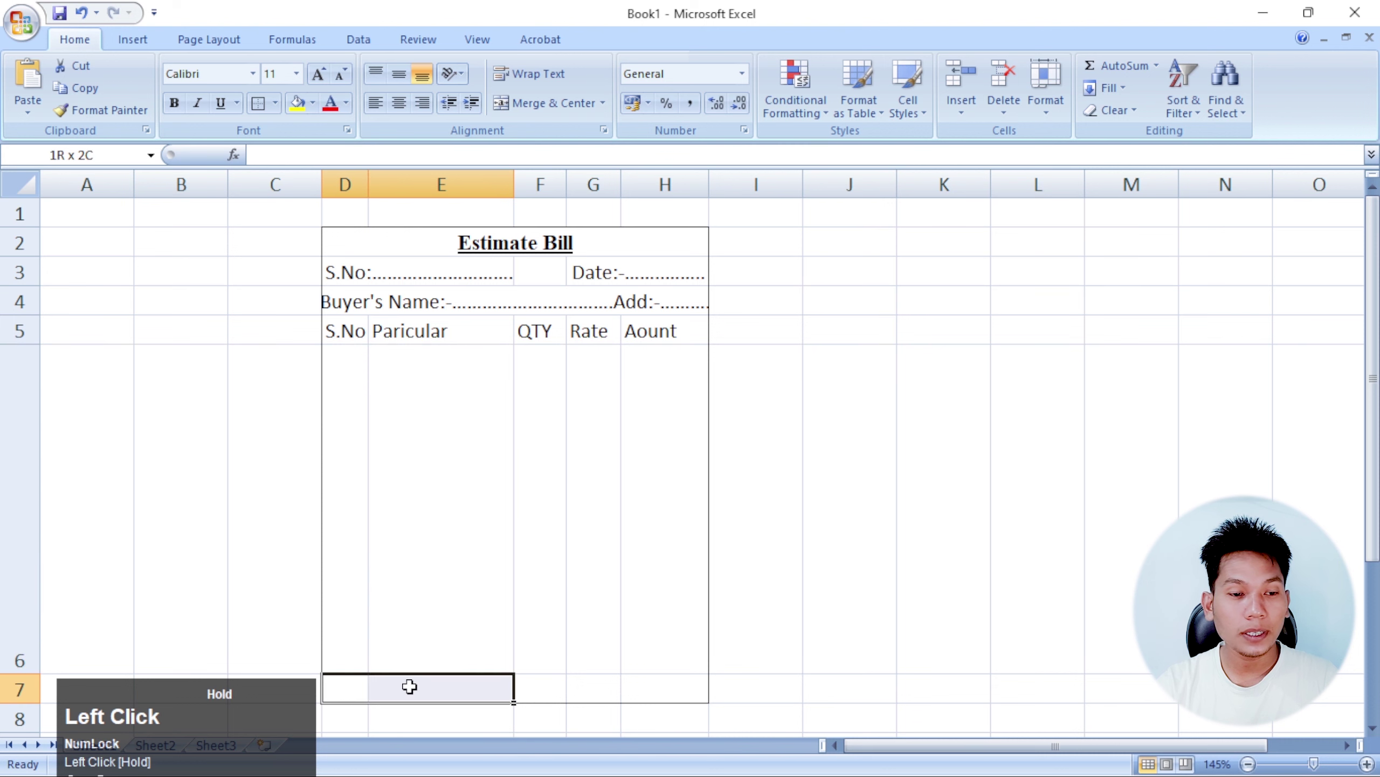
{"action": "left_click", "coordinate": [541, 109]}
{"action": "left_click", "coordinate": [420, 104]}
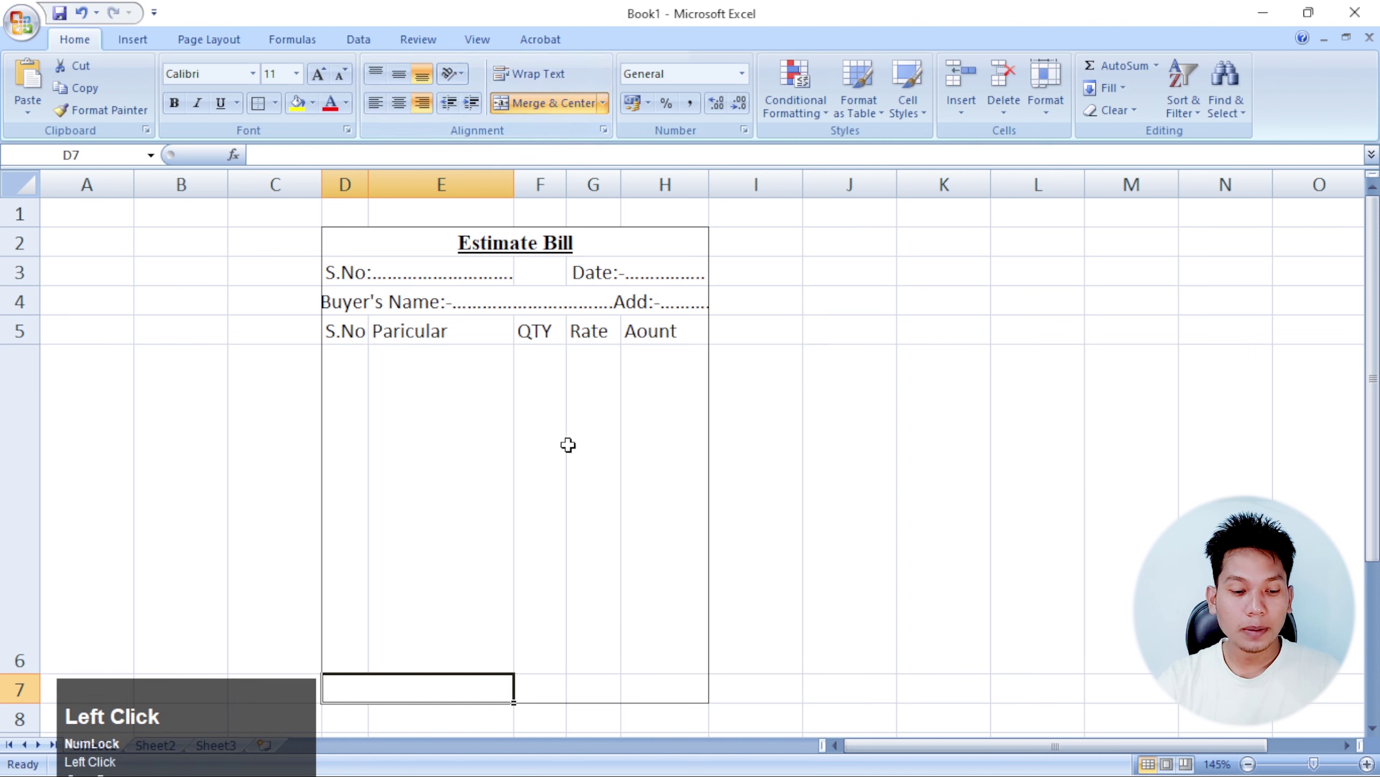
{"action": "type", "text": "Total"}
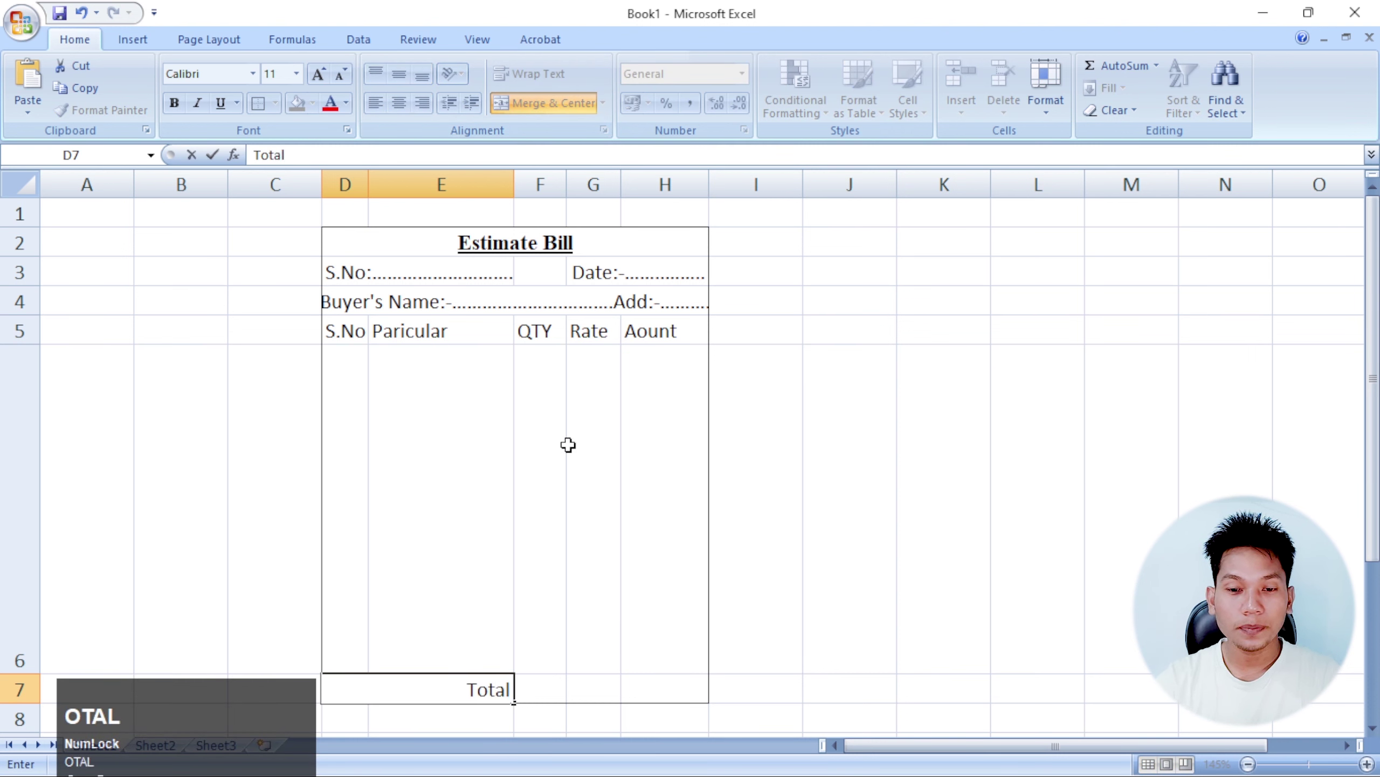
{"action": "left_click", "coordinate": [543, 689]}
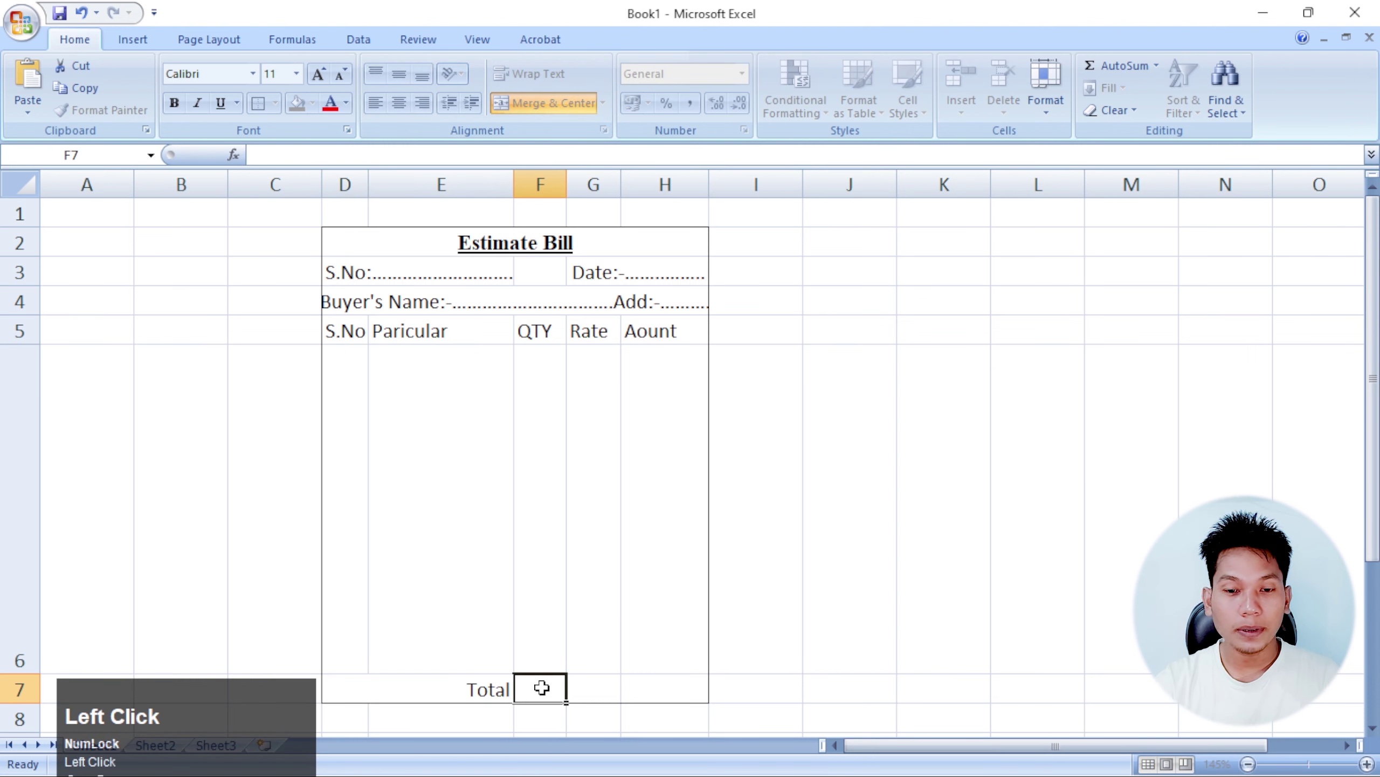
{"action": "left_click", "coordinate": [660, 676]}
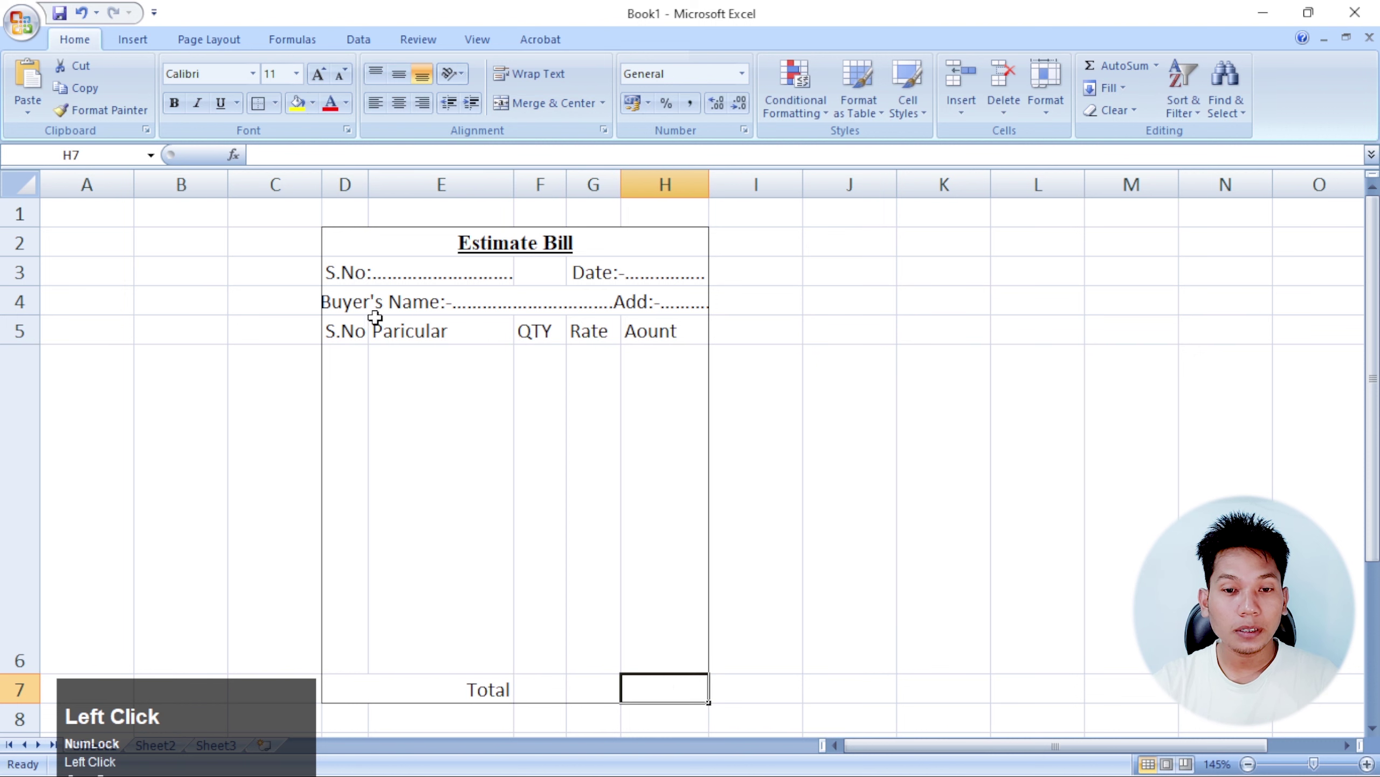
Apply all borders to the item table D5:H7.
{"action": "left_click_drag", "start_coordinate": [350, 329], "coordinate": [624, 678]}
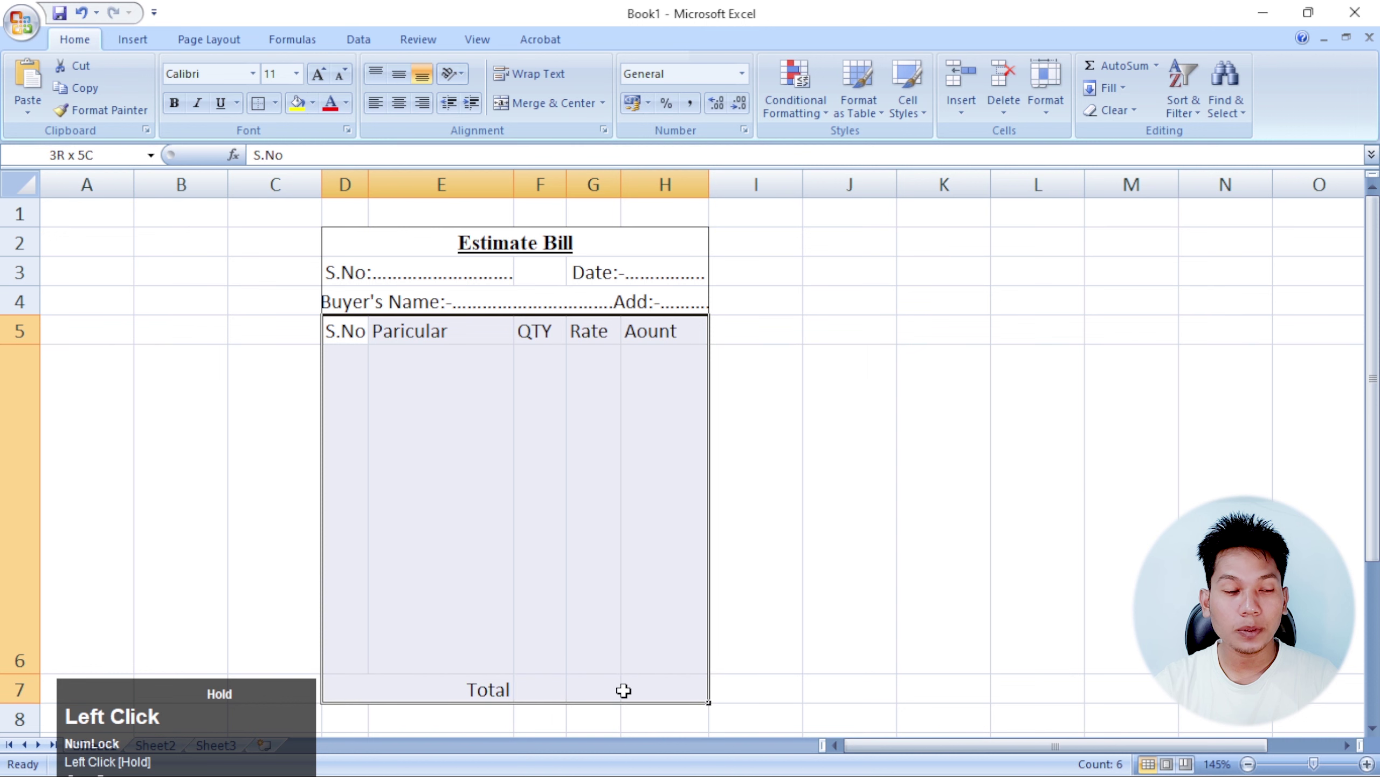
{"action": "left_click_drag", "start_coordinate": [623, 690], "coordinate": [622, 691]}
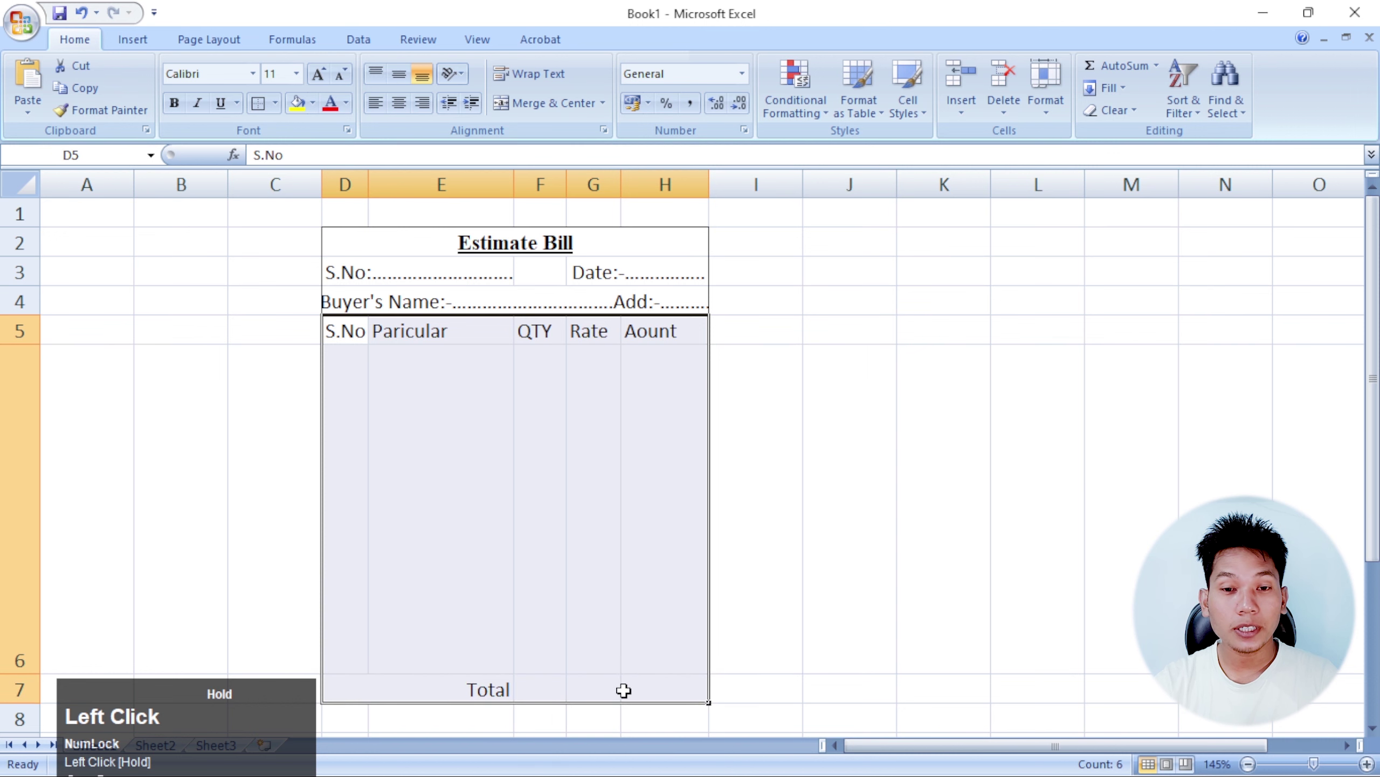
{"action": "left_click", "coordinate": [276, 103]}
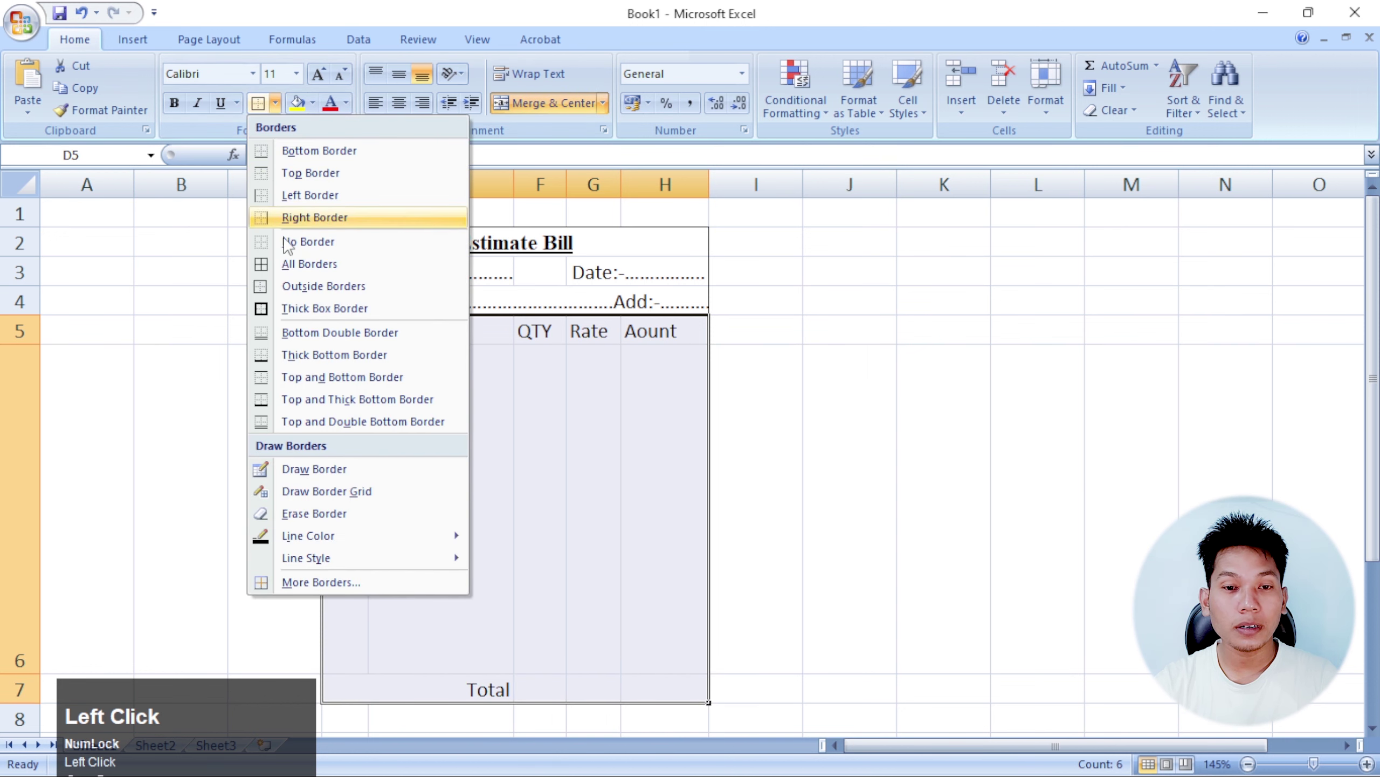
{"action": "left_click", "coordinate": [309, 264]}
{"action": "left_click", "coordinate": [628, 512]}
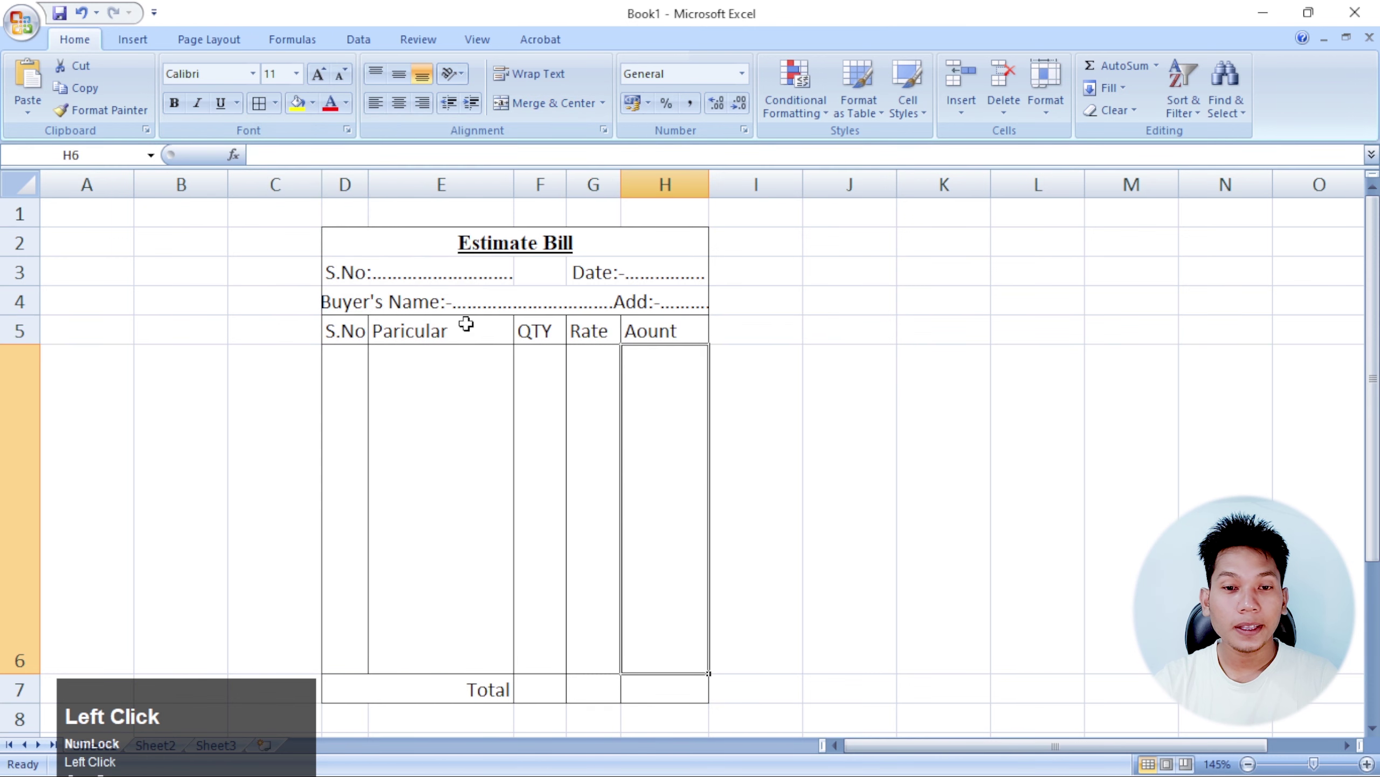
Fill the bill's header area D2:H4 with white to hide its gridlines.
{"action": "left_click_drag", "start_coordinate": [382, 249], "coordinate": [626, 252]}
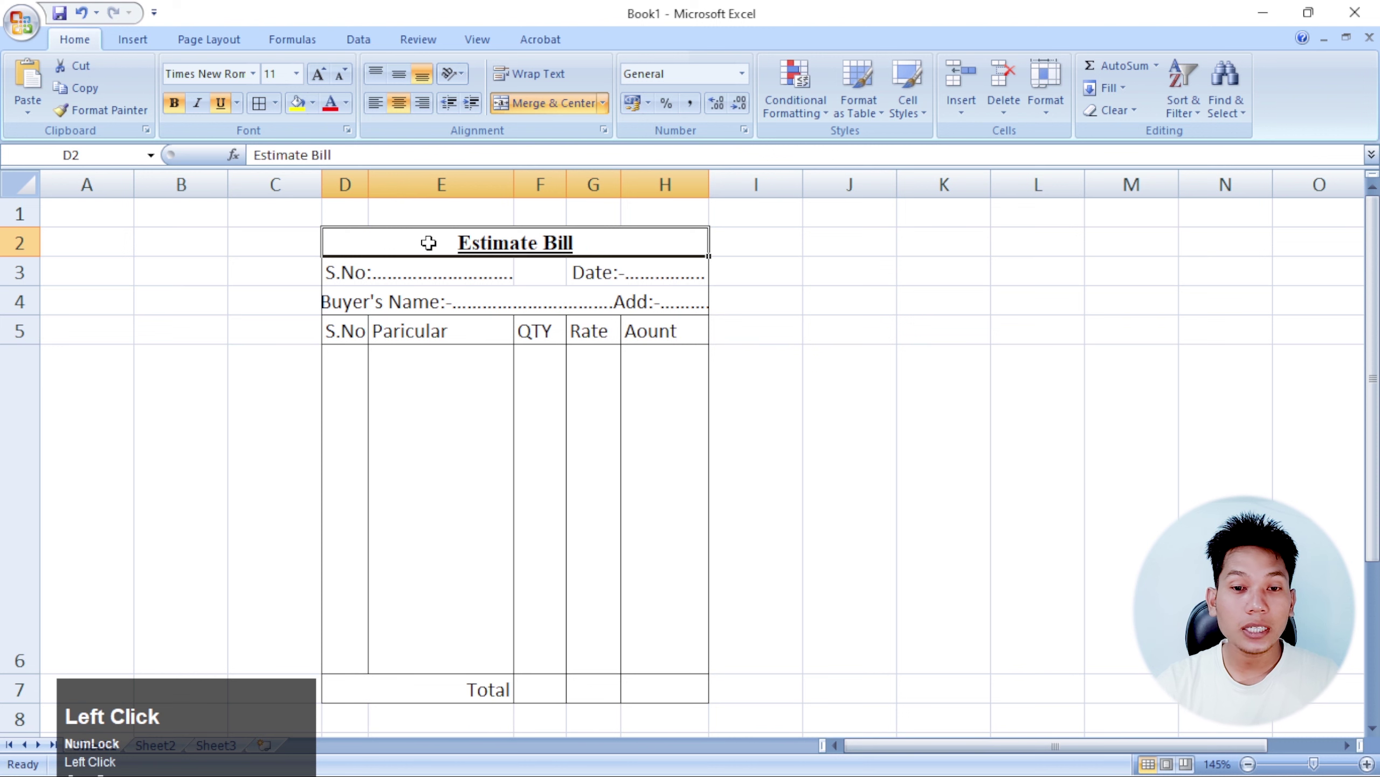
{"action": "left_click_drag", "start_coordinate": [425, 241], "coordinate": [550, 298]}
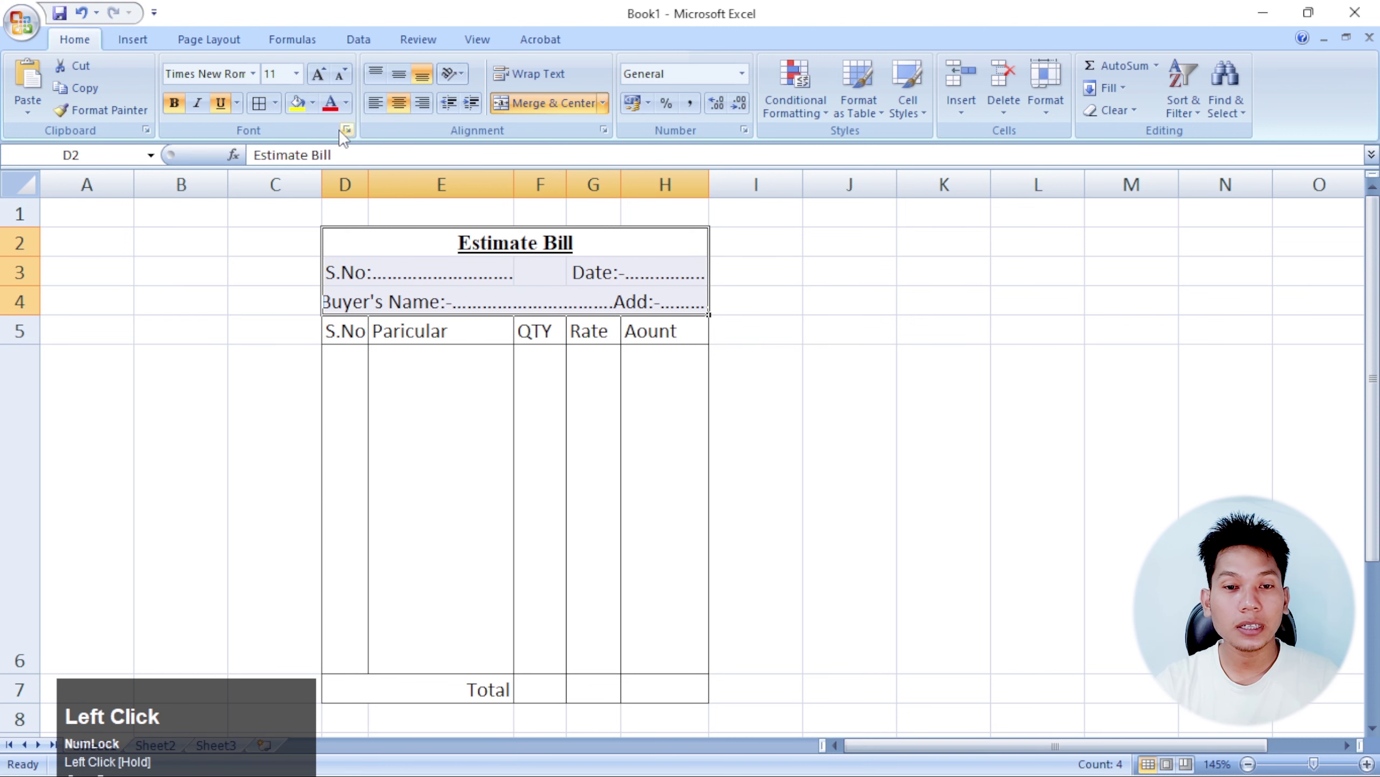
{"action": "left_click", "coordinate": [313, 103]}
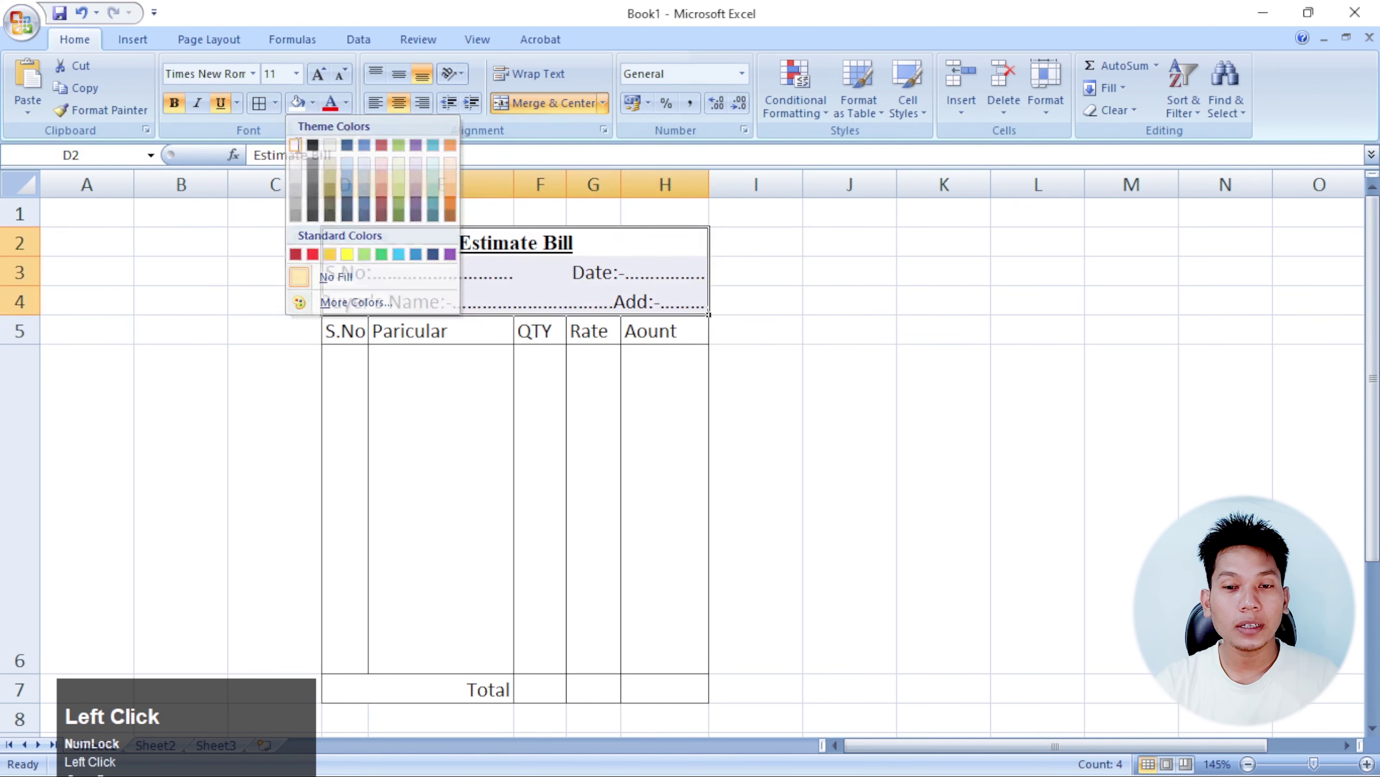
{"action": "left_click", "coordinate": [329, 276]}
{"action": "left_click", "coordinate": [799, 410]}
{"action": "left_click", "coordinate": [1005, 383]}
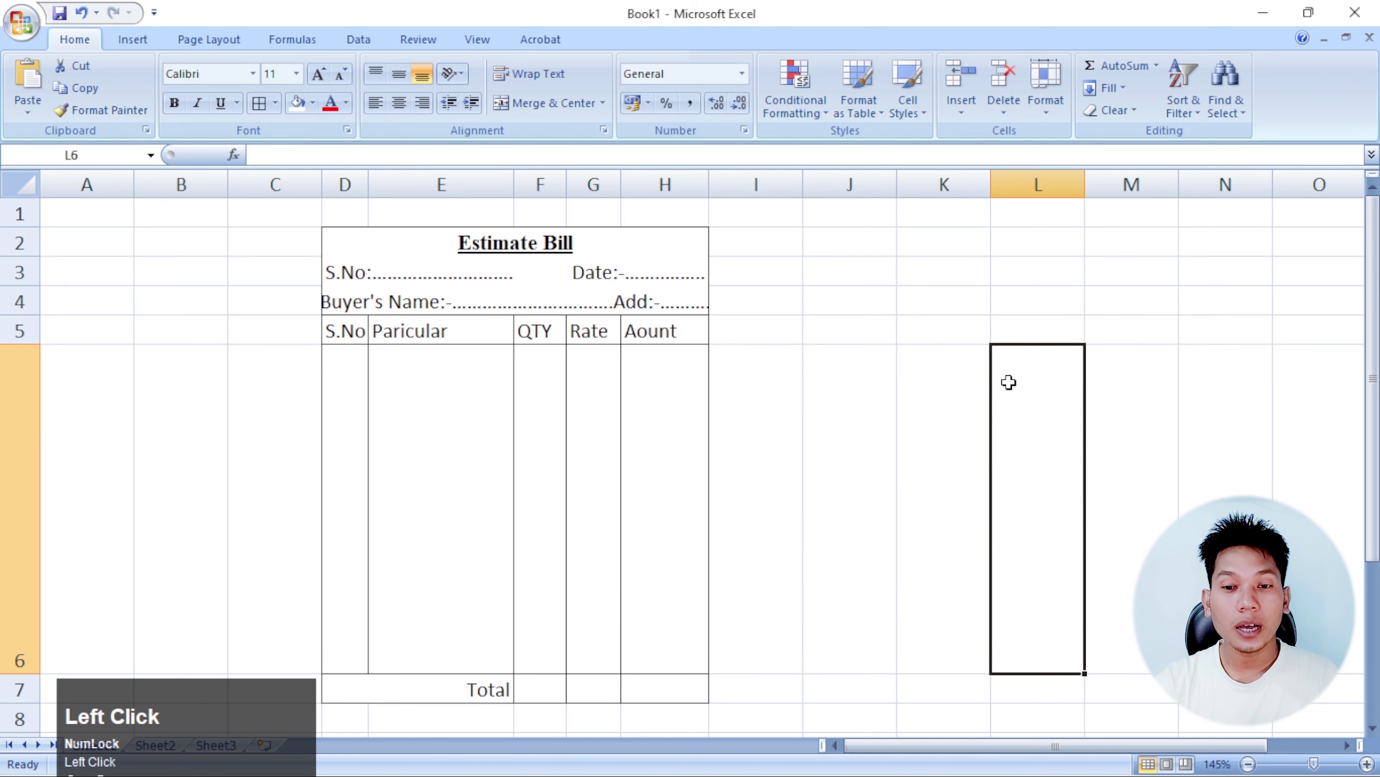
{"action": "left_click", "coordinate": [955, 283]}
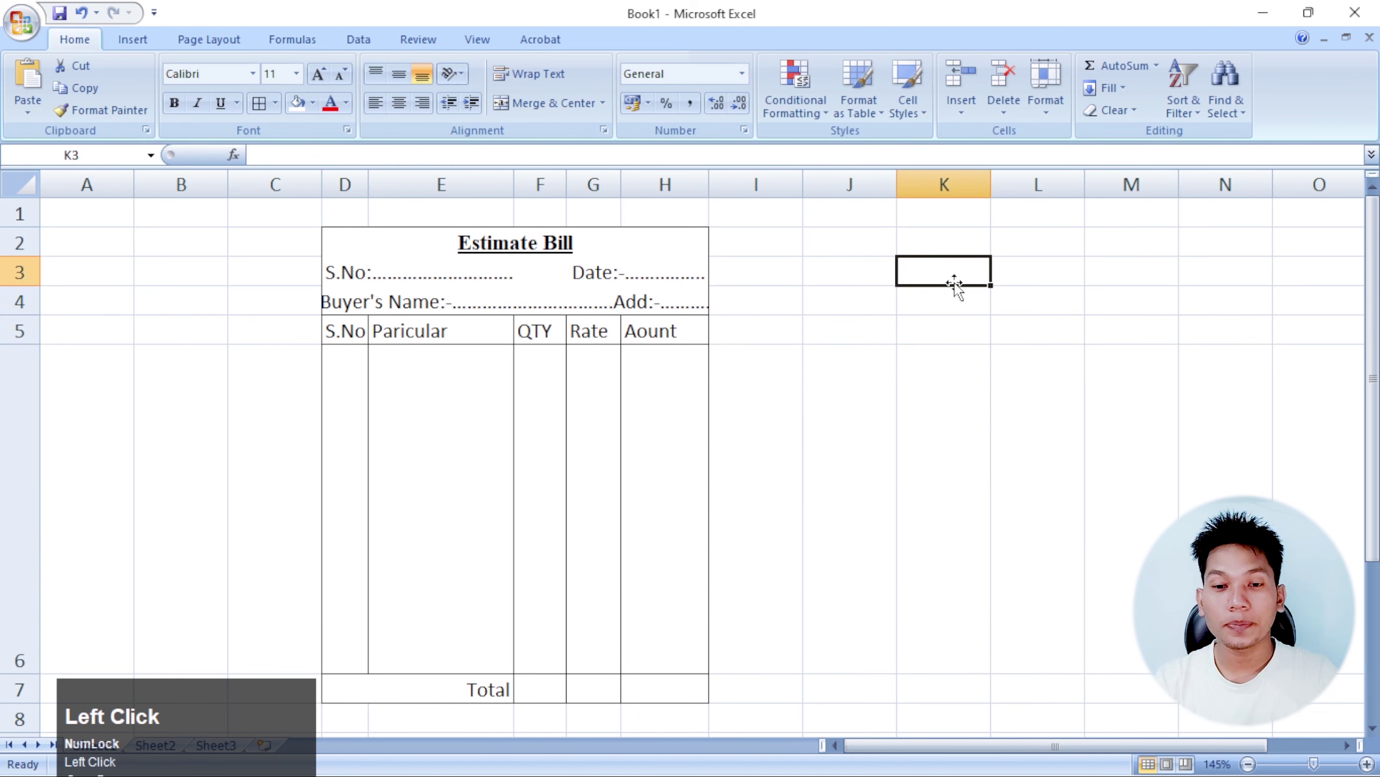